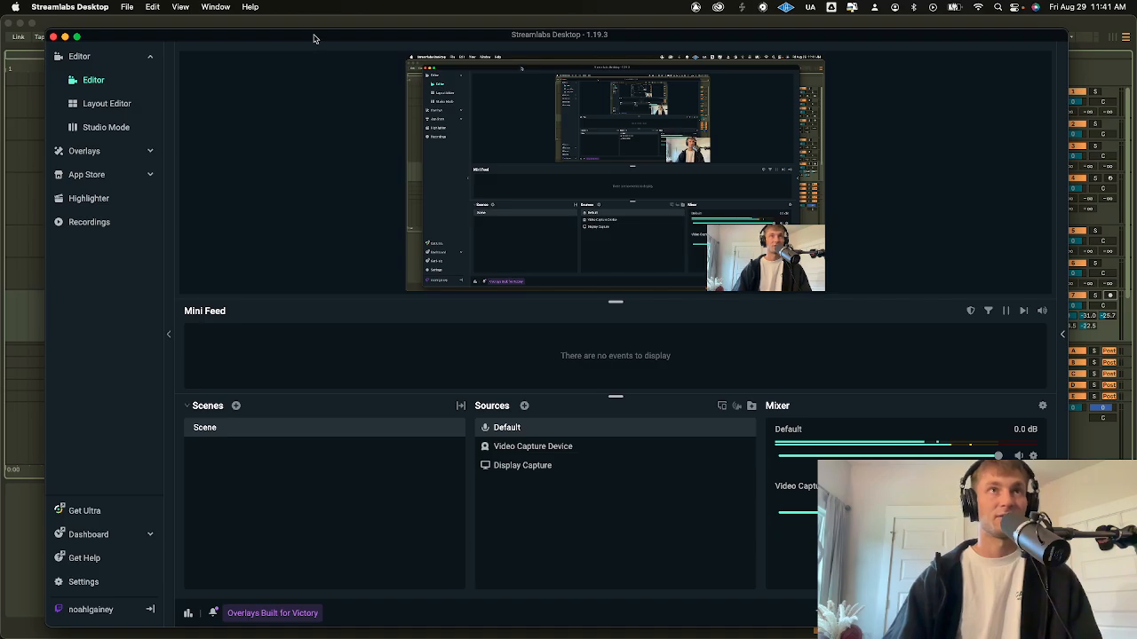
pyautogui.moveTo(316, 37)
pyautogui.mouseDown()
pyautogui.moveTo(258, 272)
pyautogui.moveTo(444, 169)
pyautogui.moveTo(300, 51)
pyautogui.mouseUp()
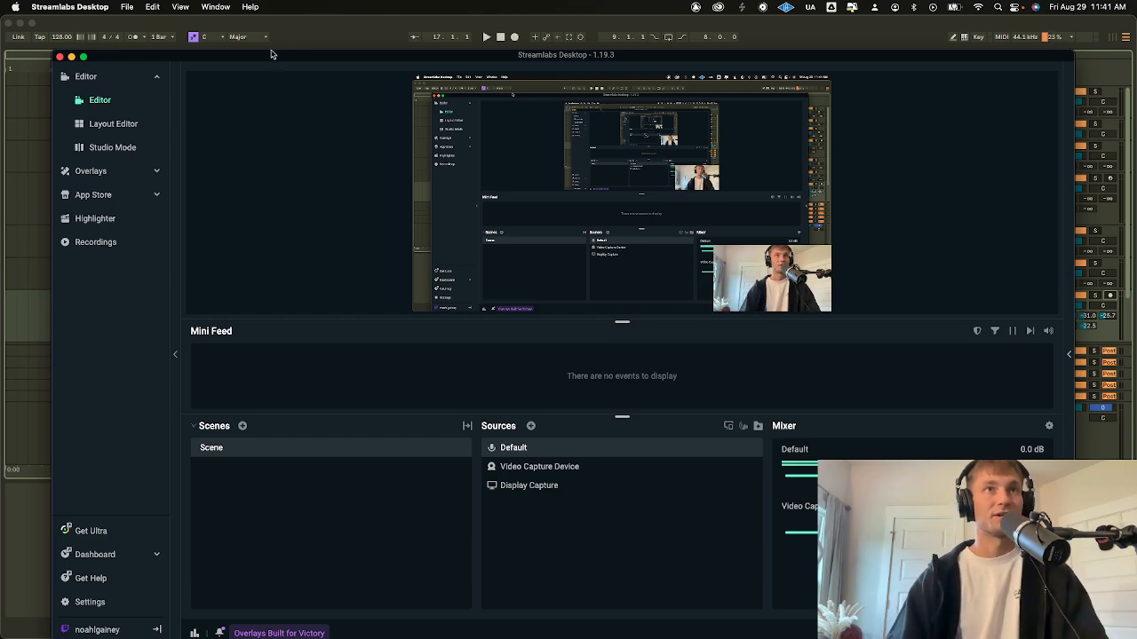
pyautogui.moveTo(273, 53); pyautogui.dragTo(238, 40)
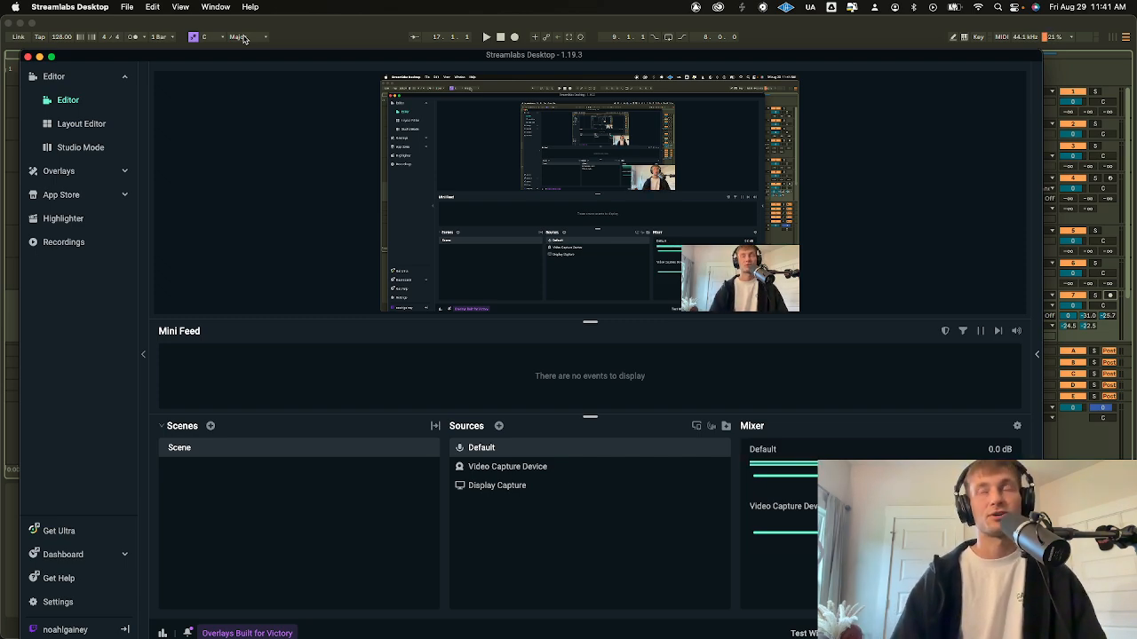
pyautogui.moveTo(576, 54); pyautogui.dragTo(608, 55)
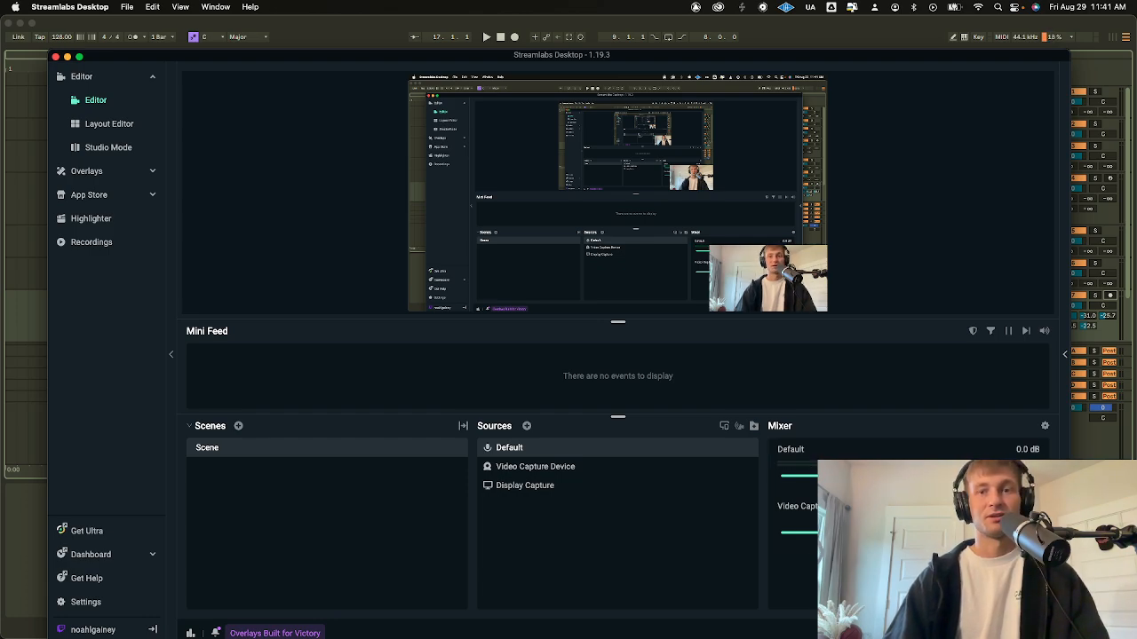
# - Switch to Chrome, review the BlackHole versions on the download page, and minimize the browser window
pyautogui.moveTo(615, 635); pyautogui.dragTo(619, 43)
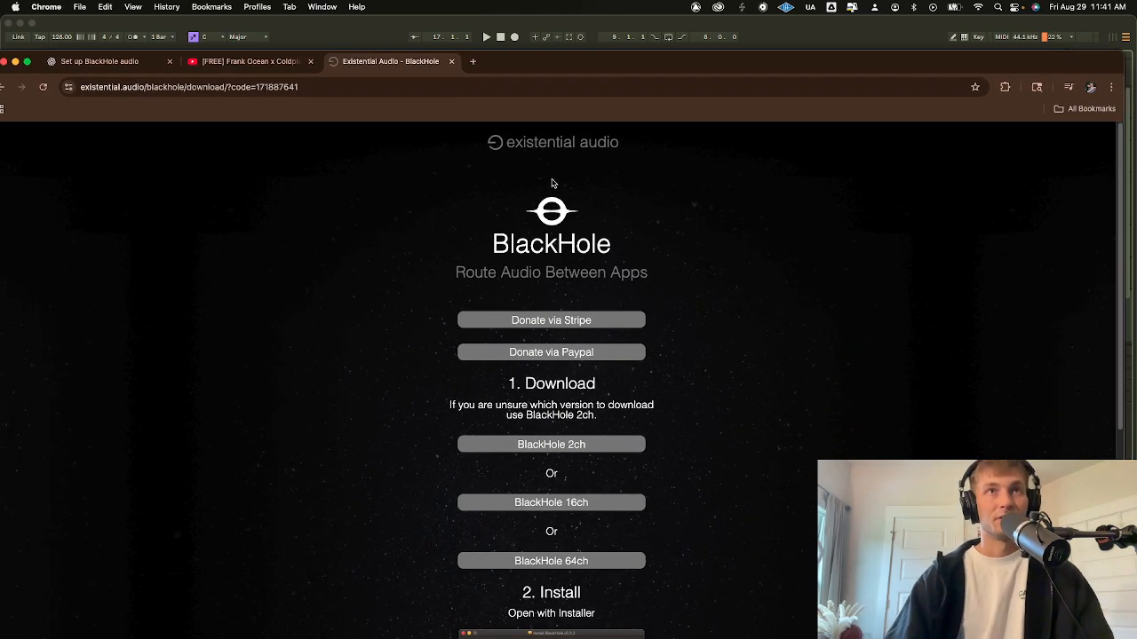
pyautogui.scroll(-2, 640, 315)
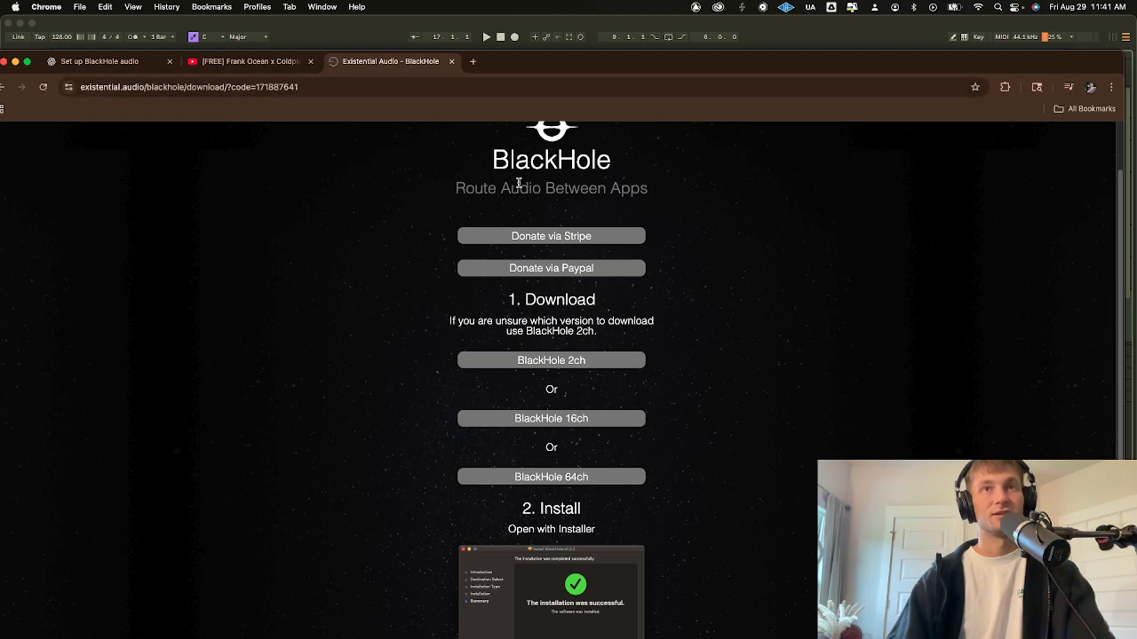
pyautogui.click(540, 425)
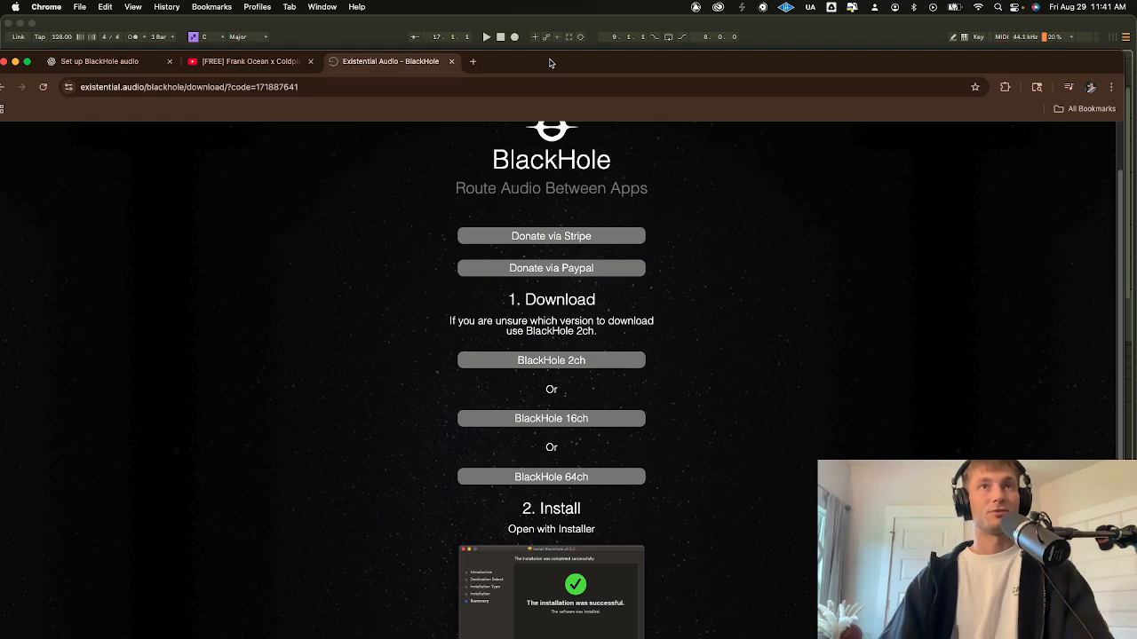
pyautogui.moveTo(550, 63); pyautogui.dragTo(555, 127)
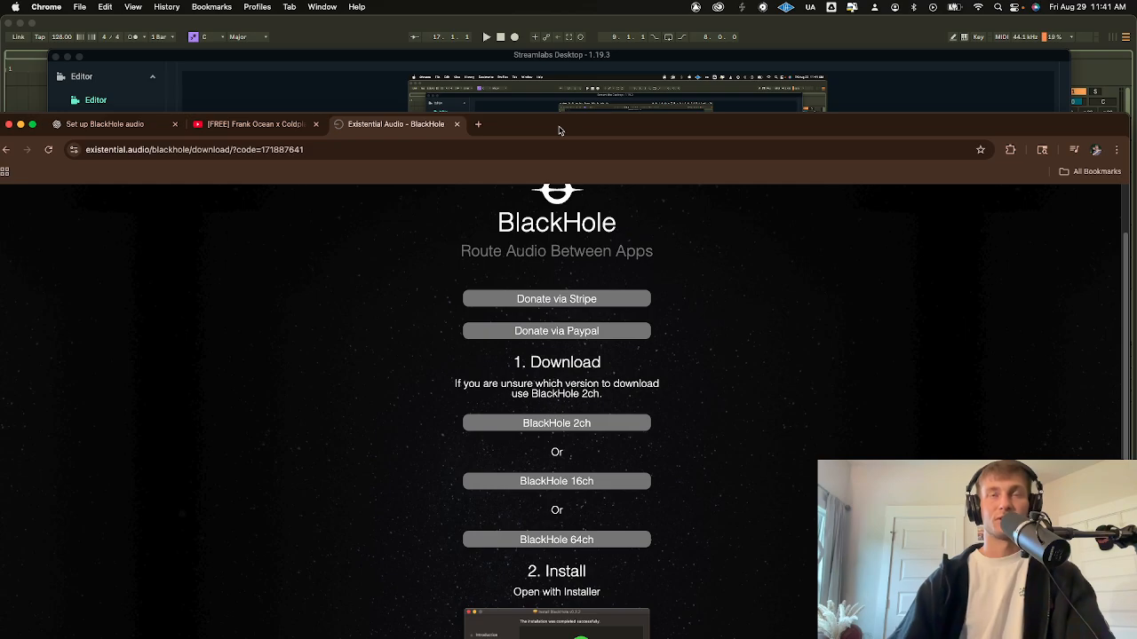
pyautogui.click(20, 126)
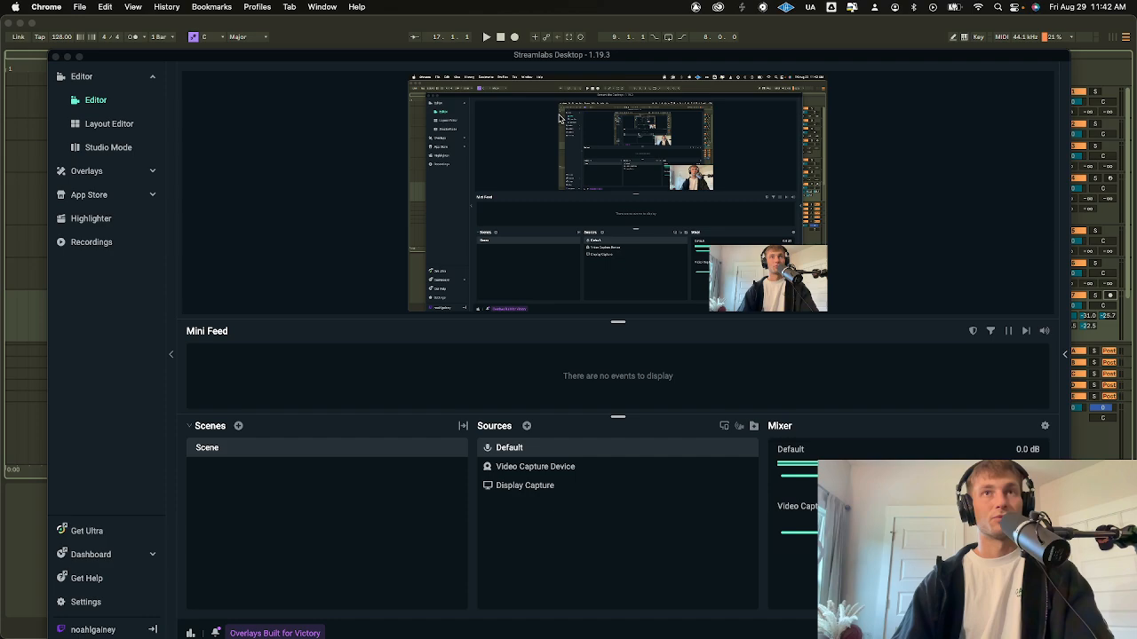
# - Search the Mac for Audio MIDI Setup and open its Audio Devices window
pyautogui.moveTo(495, 58); pyautogui.dragTo(489, 58)
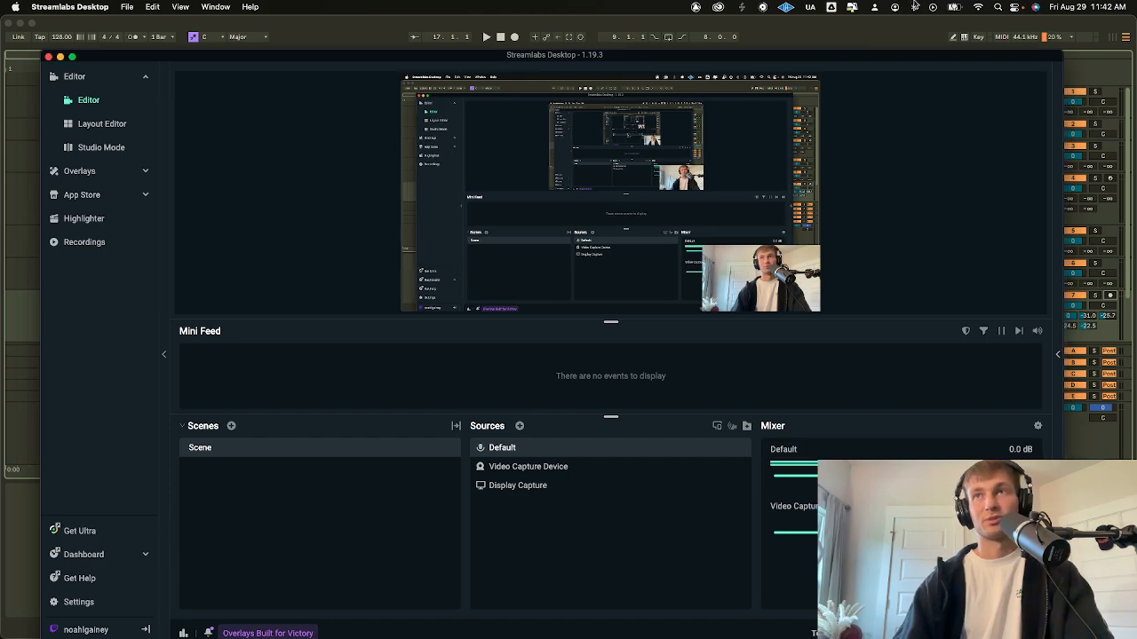
pyautogui.click(999, 8)
pyautogui.write('au')
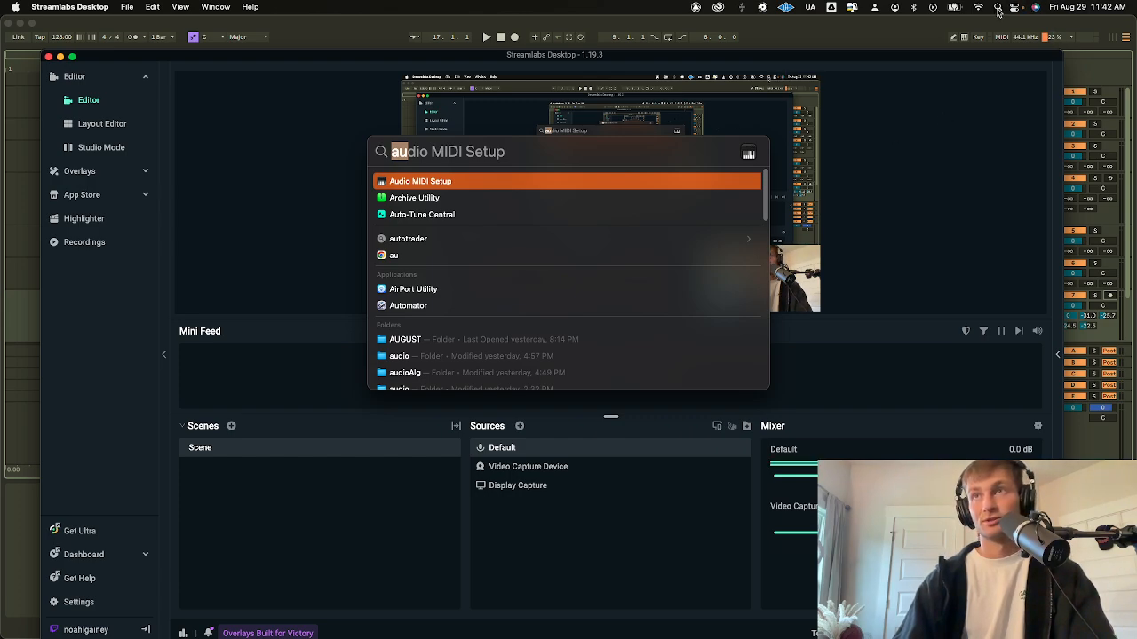
pyautogui.click(475, 184)
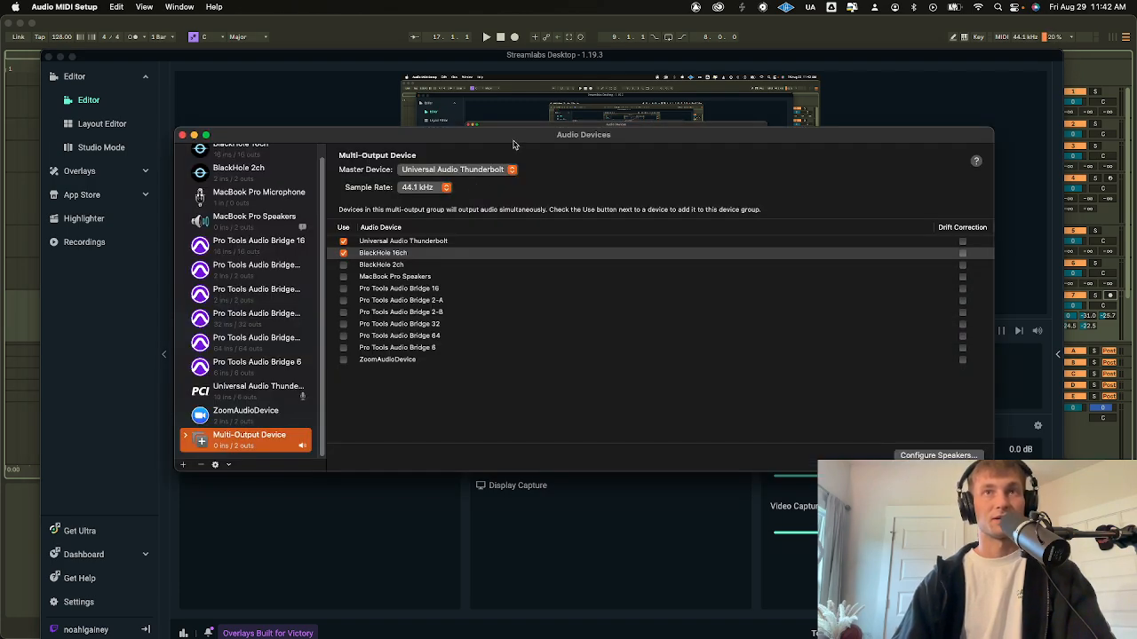
pyautogui.moveTo(512, 142); pyautogui.dragTo(507, 114)
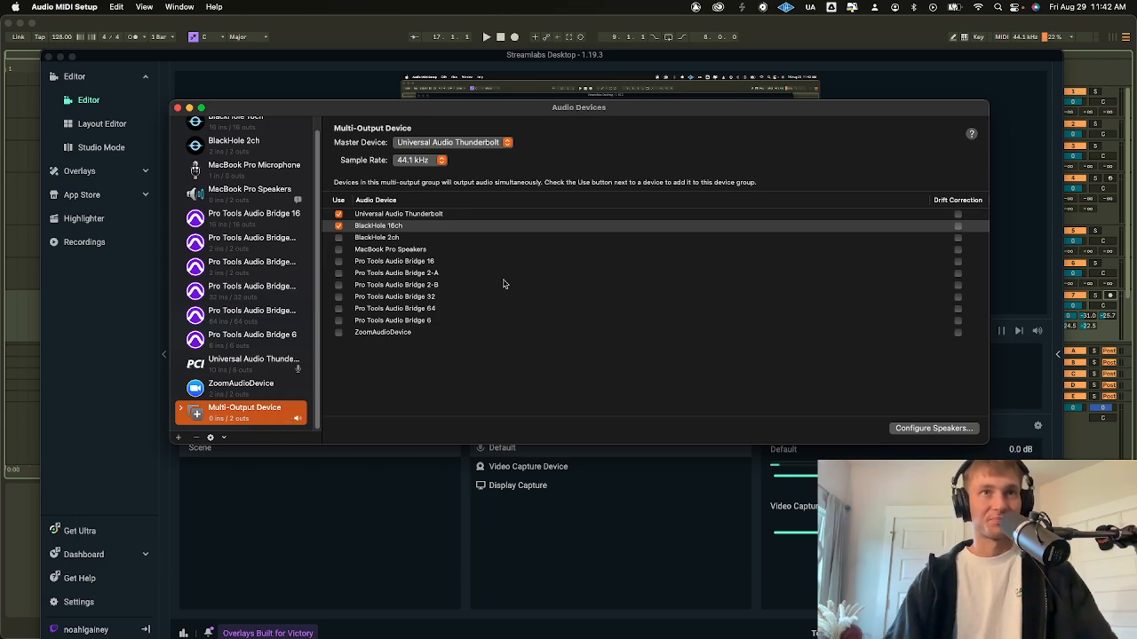
# - Review the devices grouped in the Multi-Output Device and the settings of the MacBook Pro Microphone and MacBook Pro Speakers
pyautogui.click(420, 228)
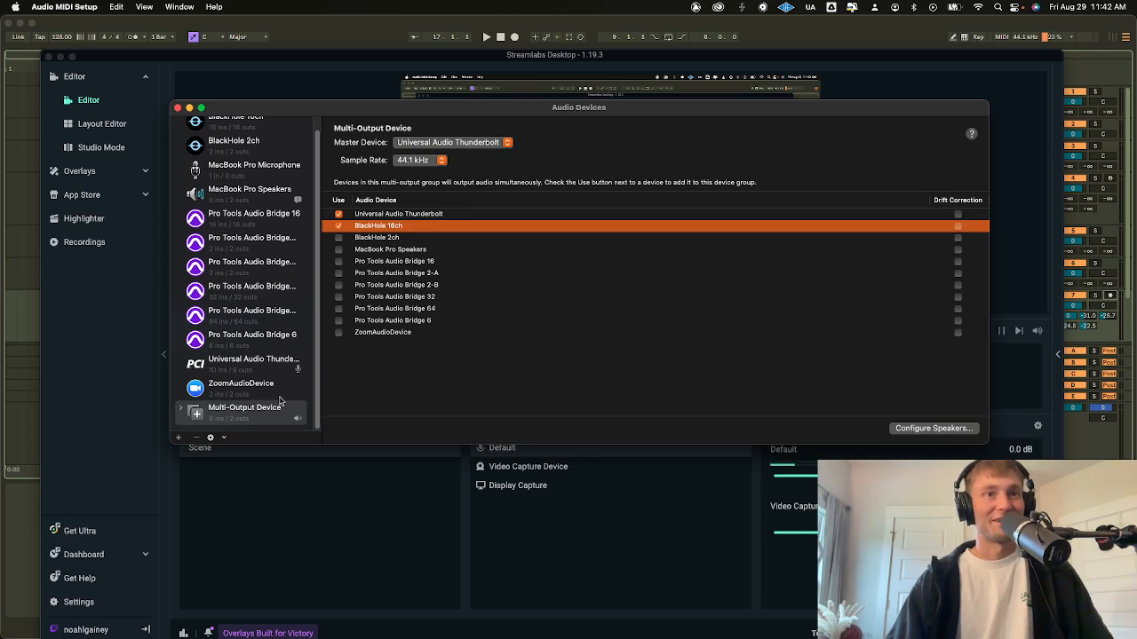
pyautogui.click(405, 218)
pyautogui.scroll(1, 279, 199)
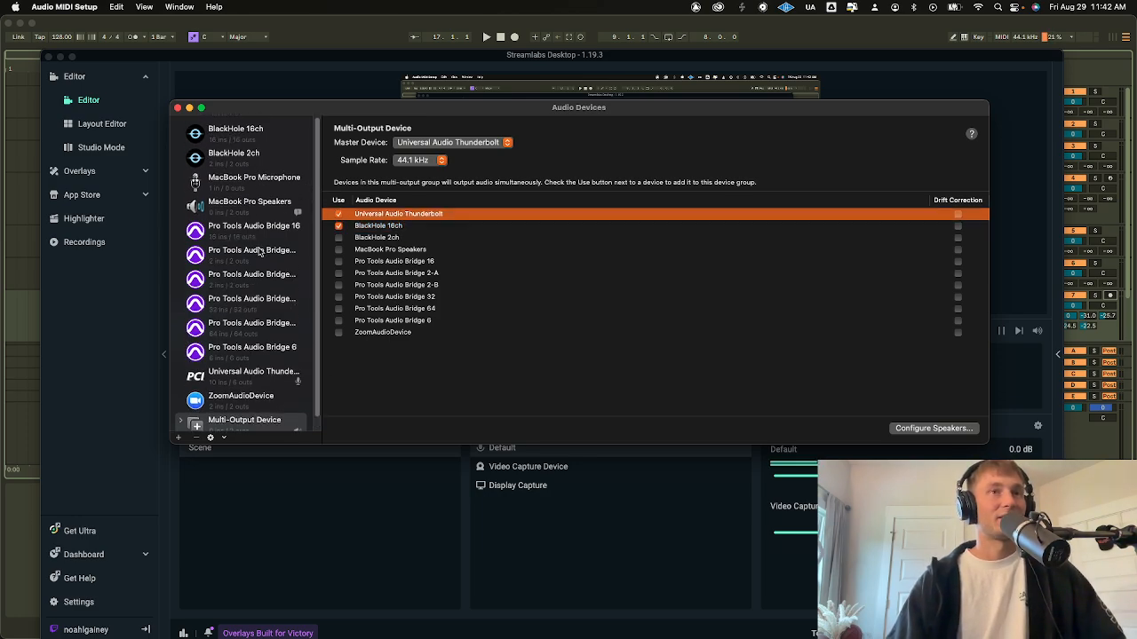
pyautogui.click(285, 187)
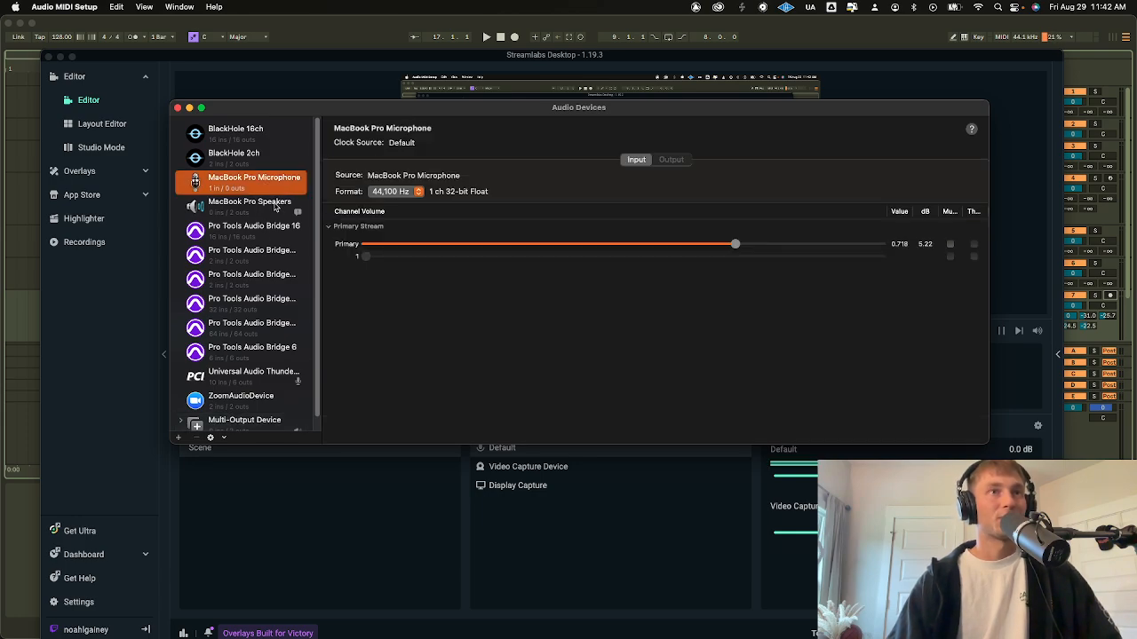
pyautogui.click(275, 206)
pyautogui.click(274, 190)
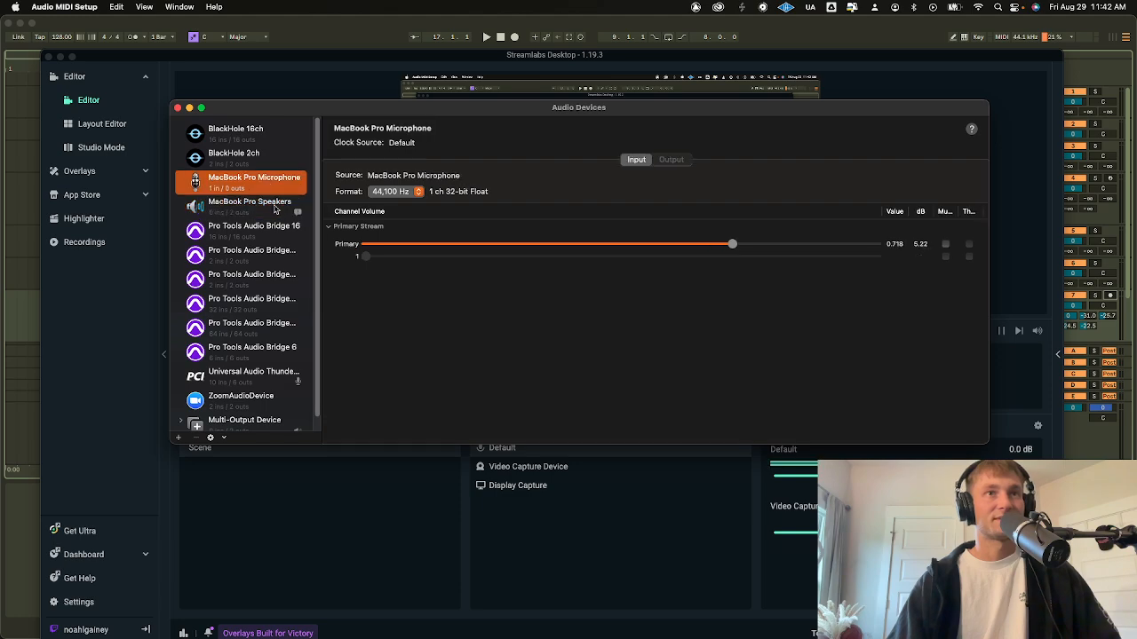
pyautogui.click(276, 209)
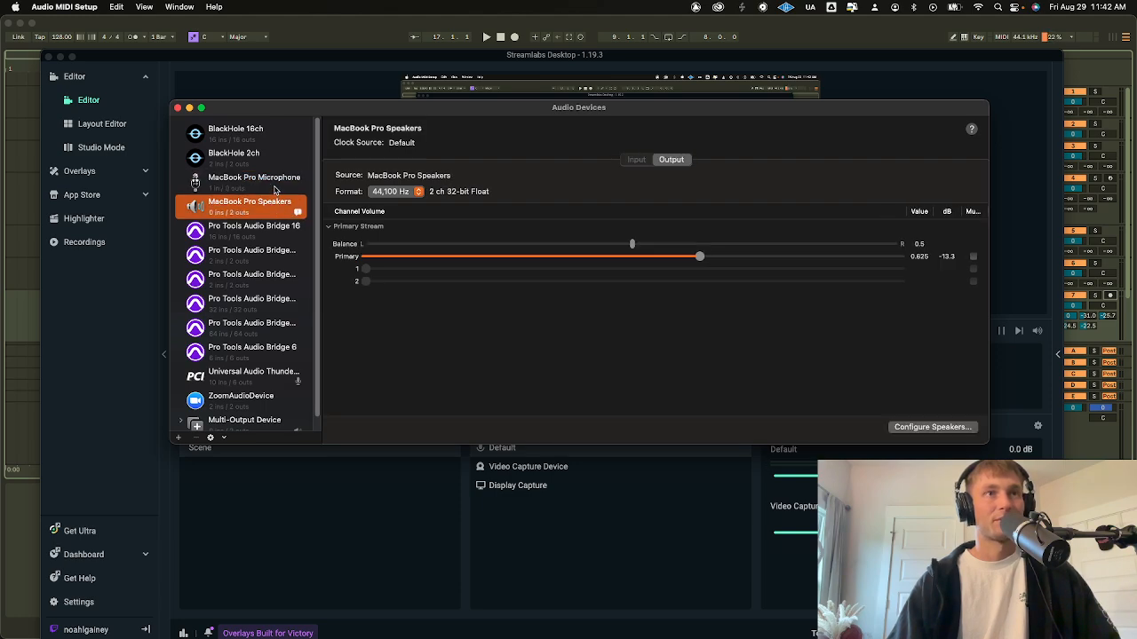
pyautogui.click(277, 190)
pyautogui.click(281, 204)
pyautogui.click(276, 188)
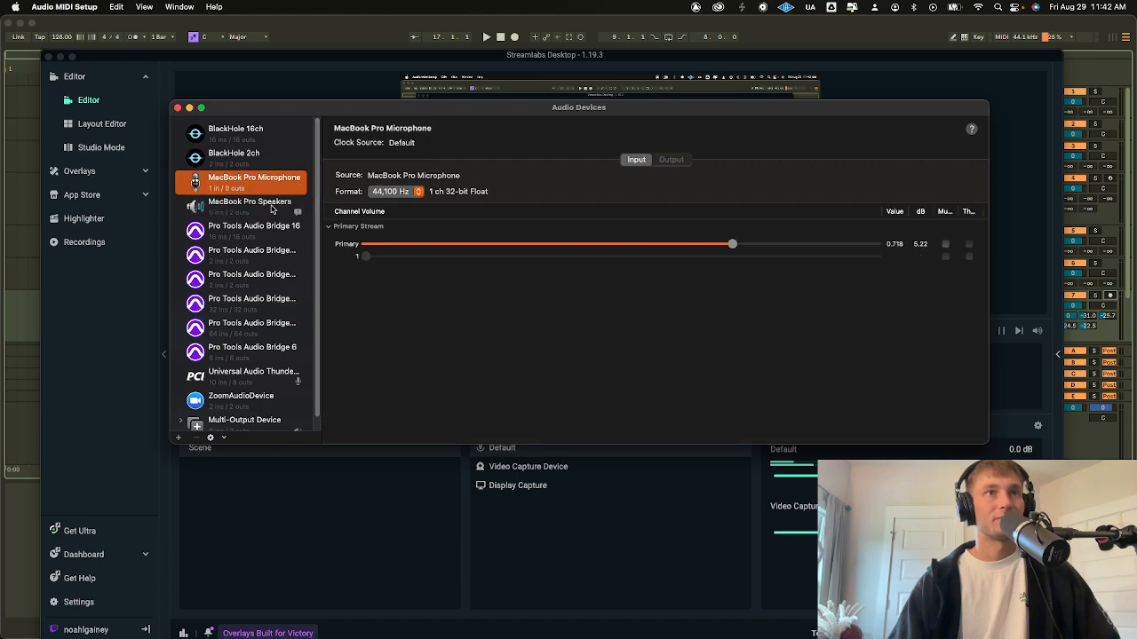
pyautogui.click(271, 206)
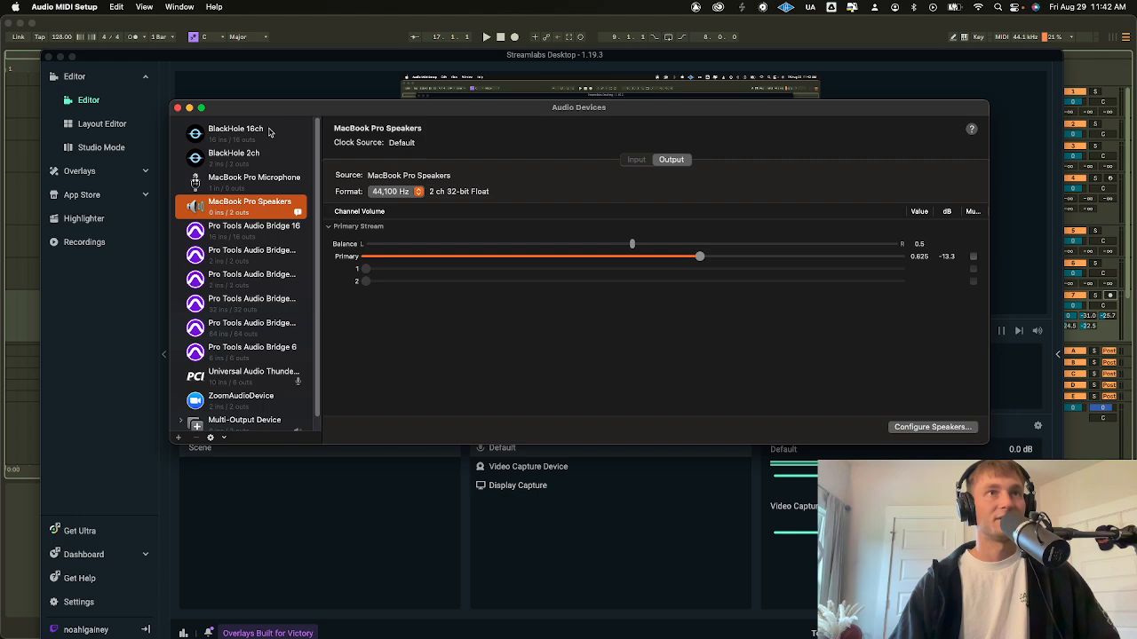
# - Inspect the settings of BlackHole 16ch, Universal Audio Thunderbolt and the Multi-Output Device
pyautogui.click(268, 135)
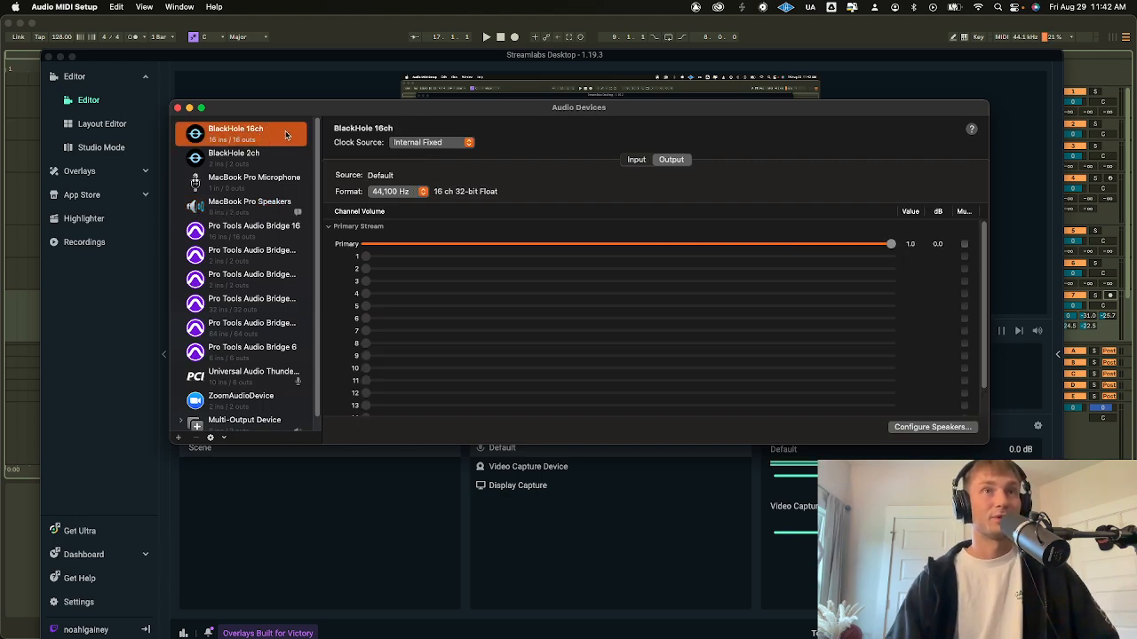
pyautogui.scroll(-1, 274, 155)
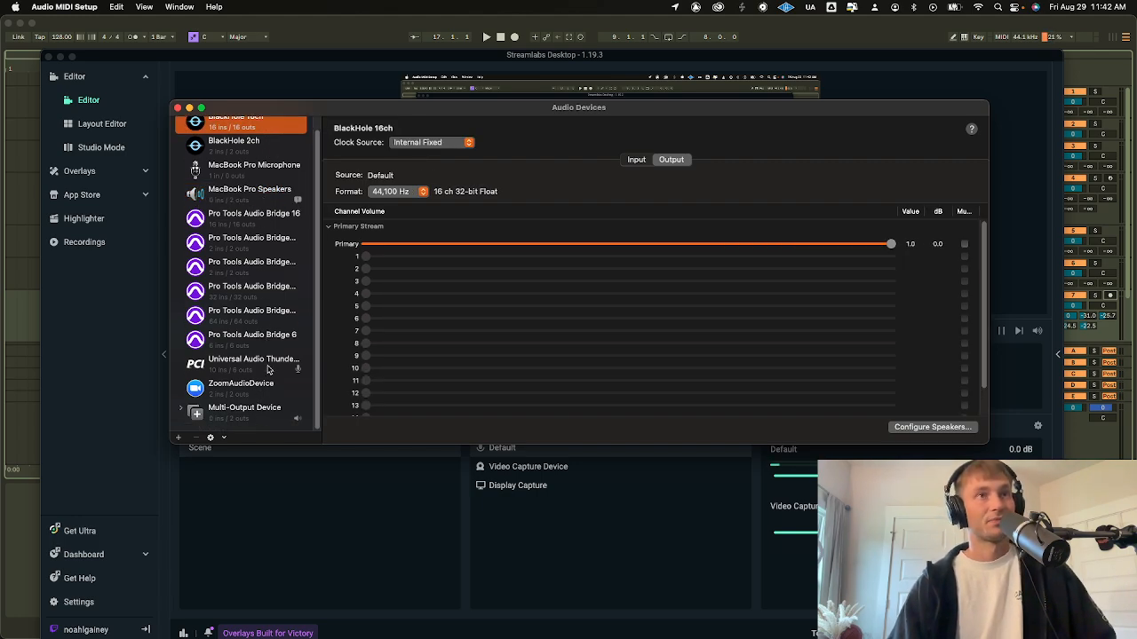
pyautogui.click(260, 366)
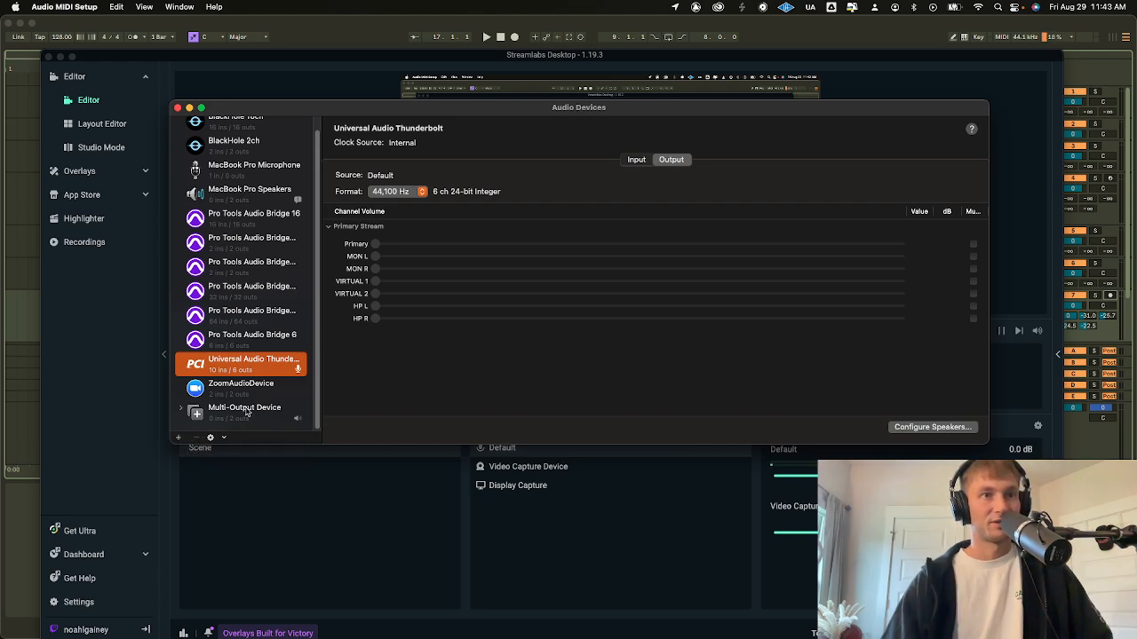
pyautogui.click(272, 413)
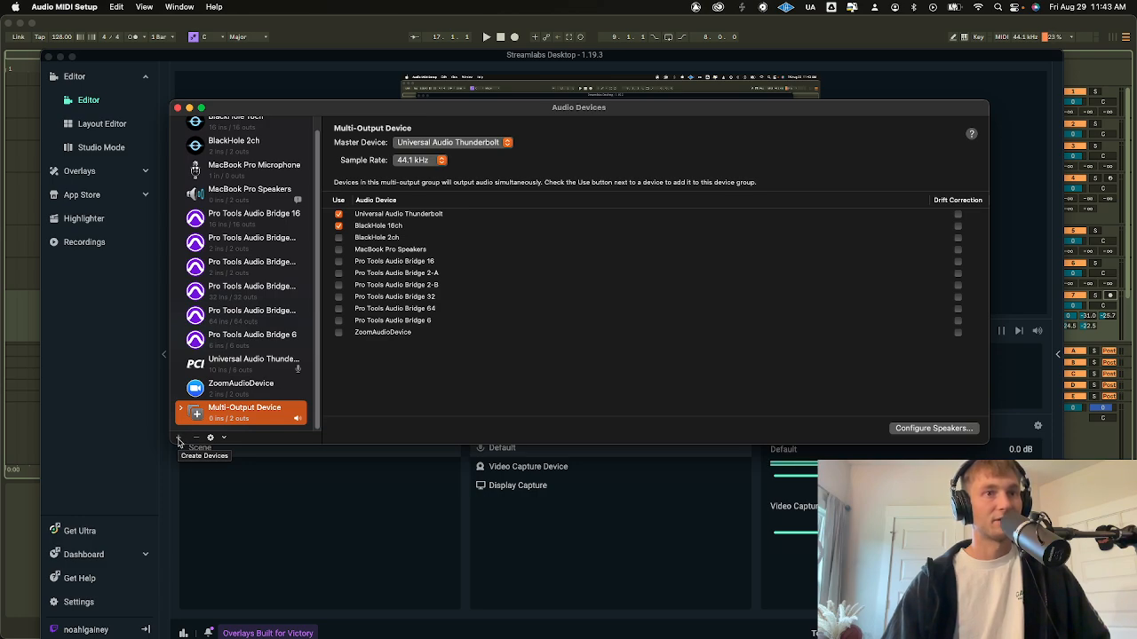
# - Create another multi-output device, exclude the offline device from it, and include BlackHole 16ch and Universal Audio Thunderbolt
pyautogui.click(179, 438)
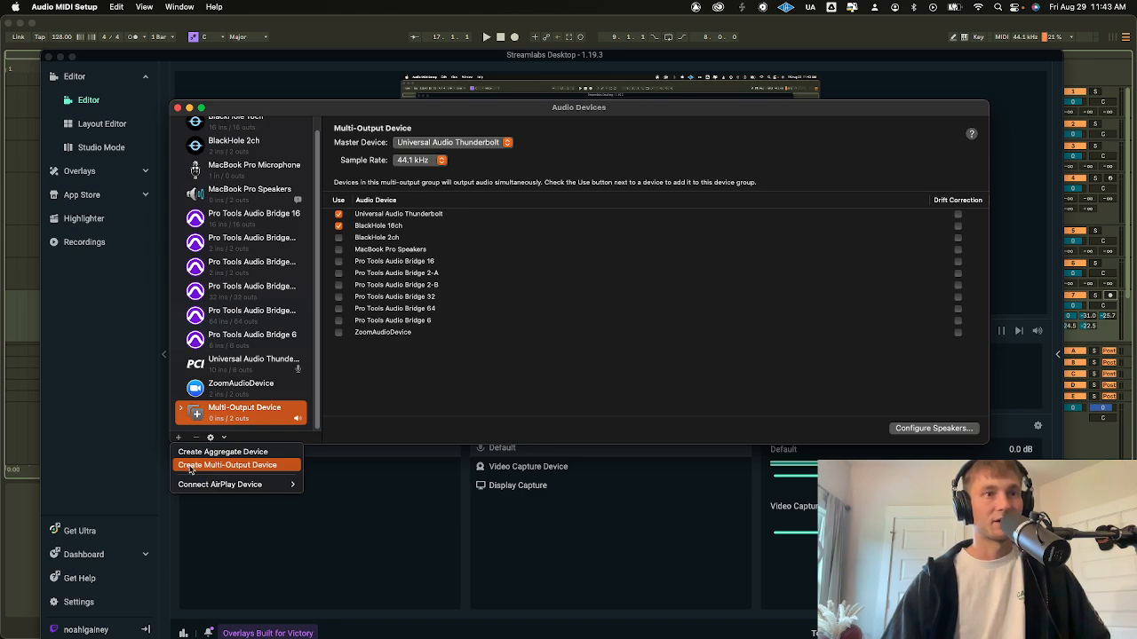
pyautogui.click(201, 467)
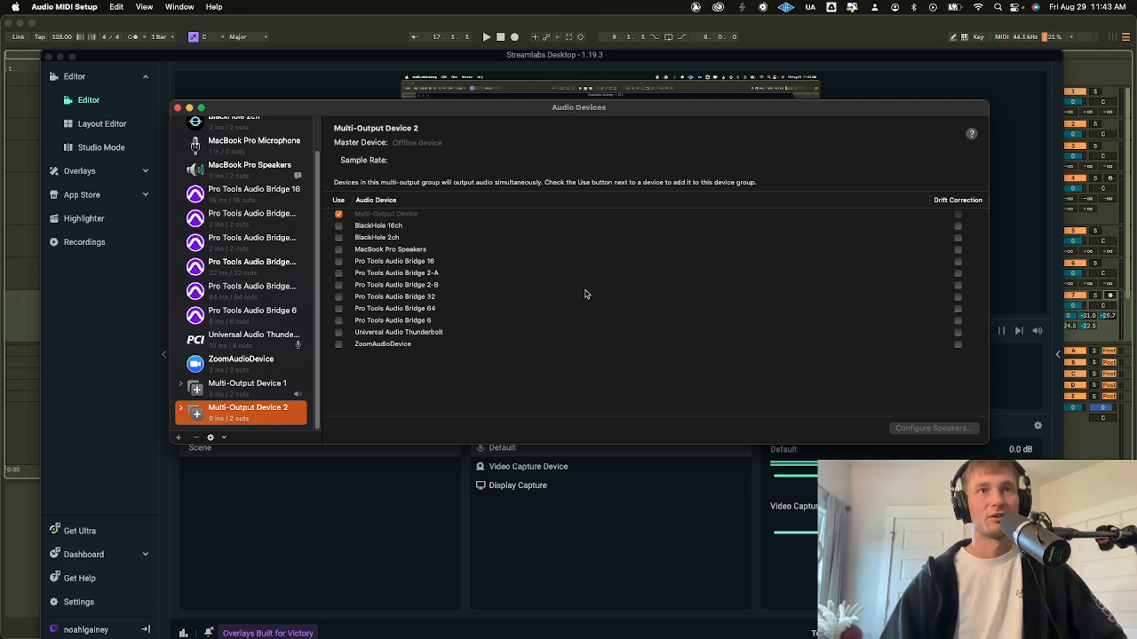
pyautogui.click(338, 215)
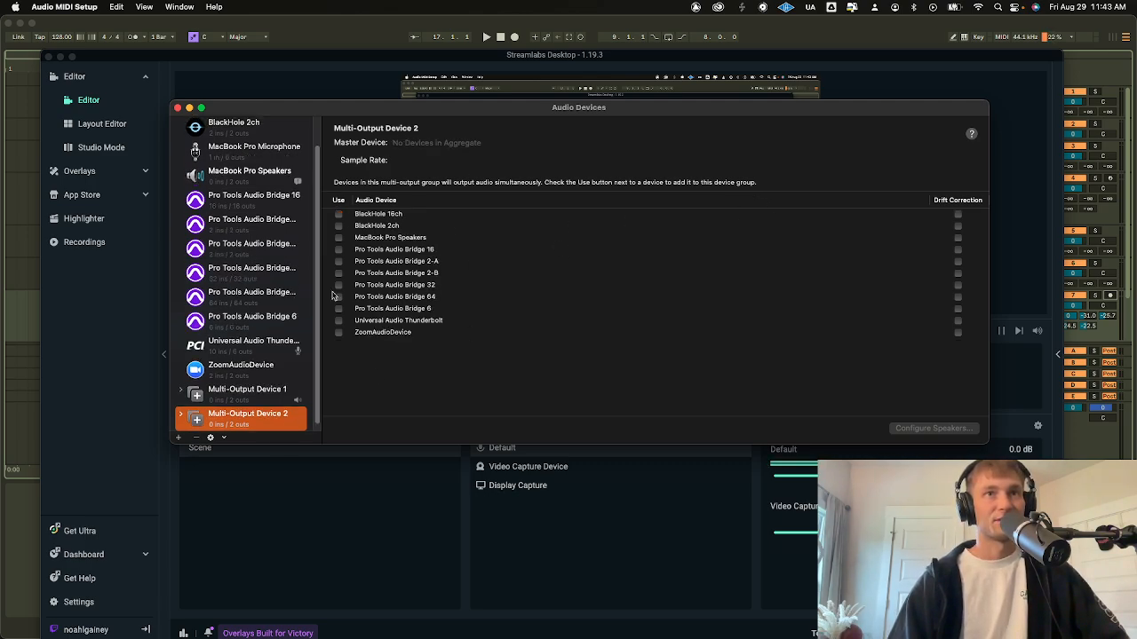
pyautogui.click(338, 216)
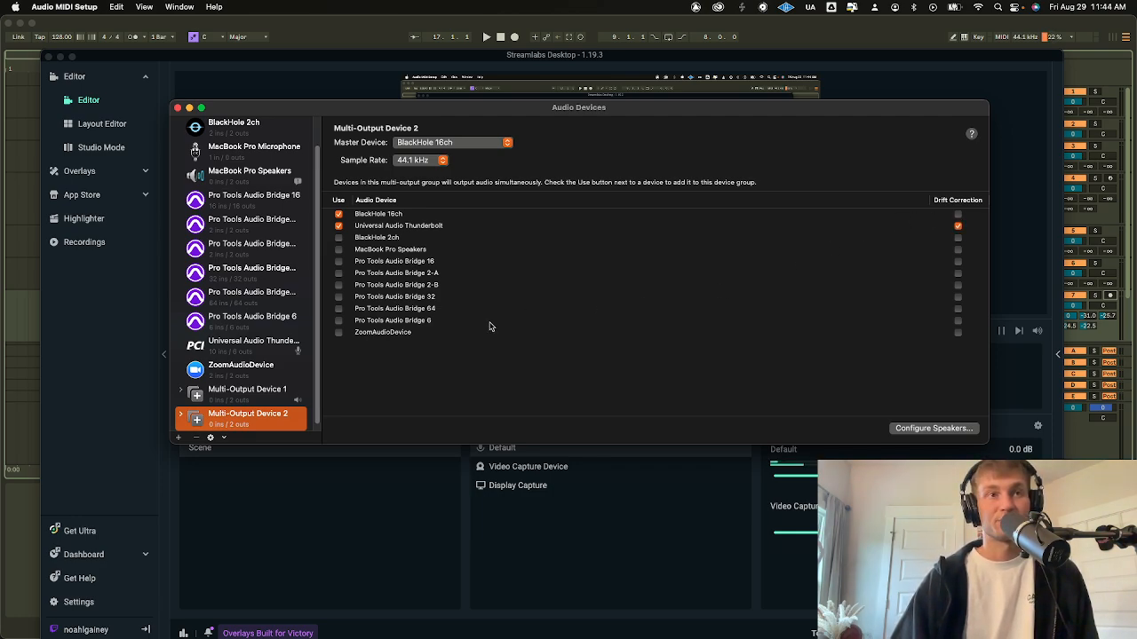
# - Compare the drift correction settings of both multi-output devices and delete Multi-Output Device 2
pyautogui.click(271, 396)
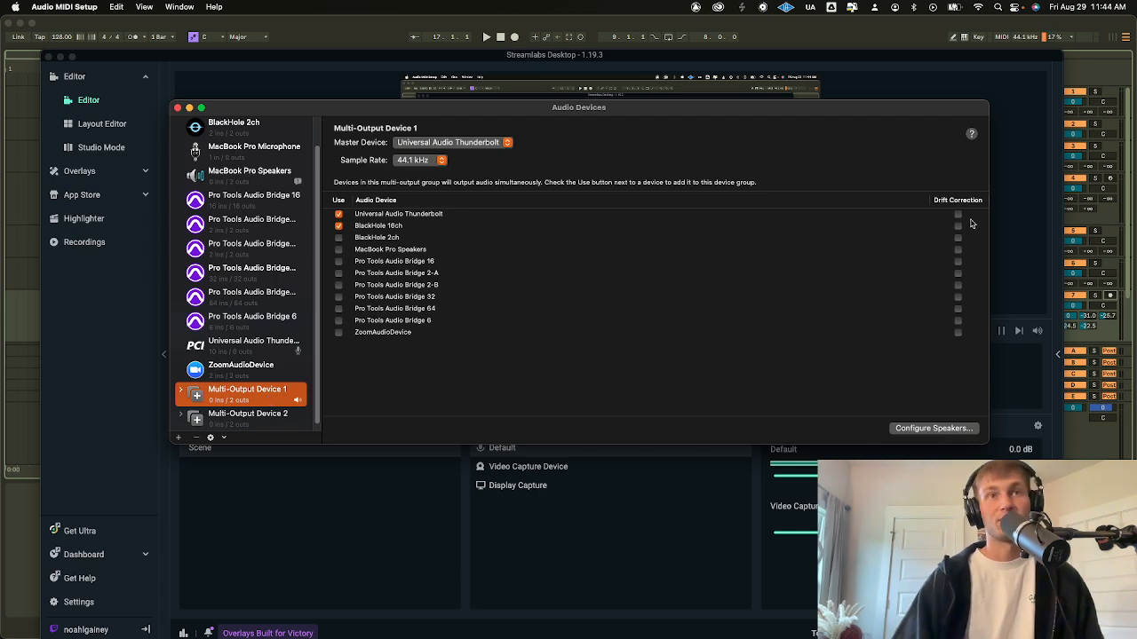
pyautogui.click(252, 413)
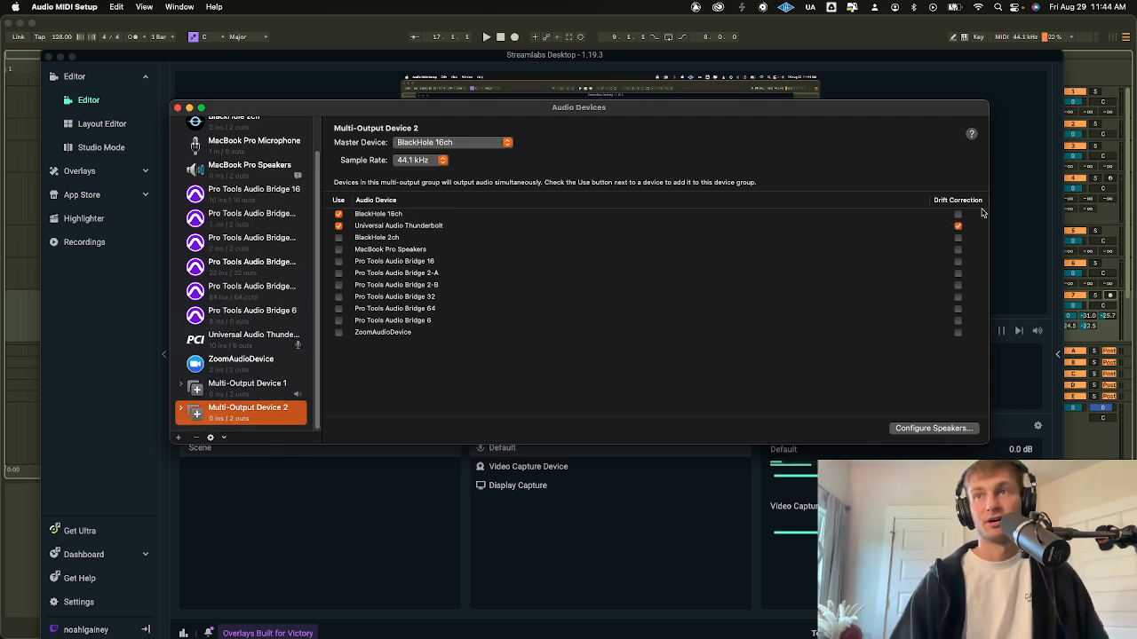
pyautogui.click(957, 226)
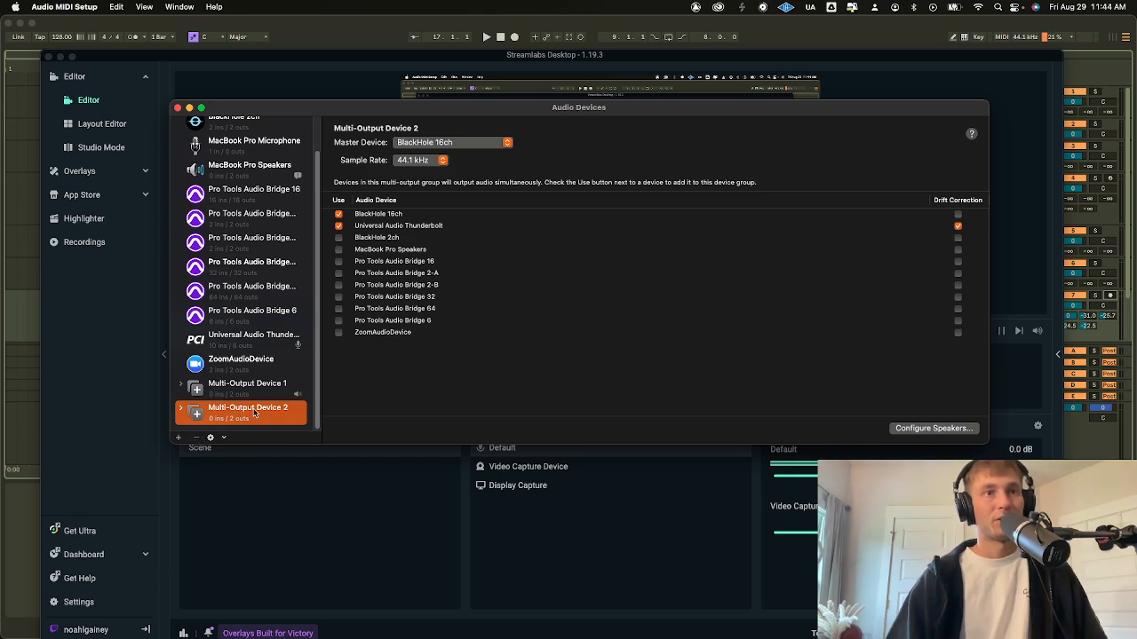
pyautogui.click(198, 439)
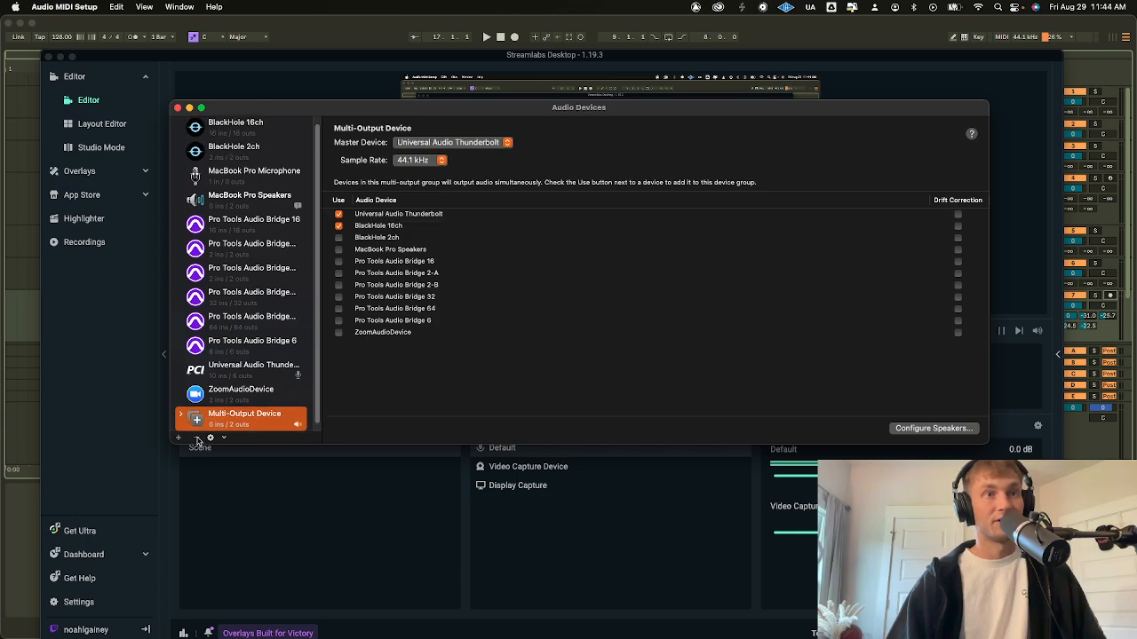
pyautogui.scroll(-1, 271, 381)
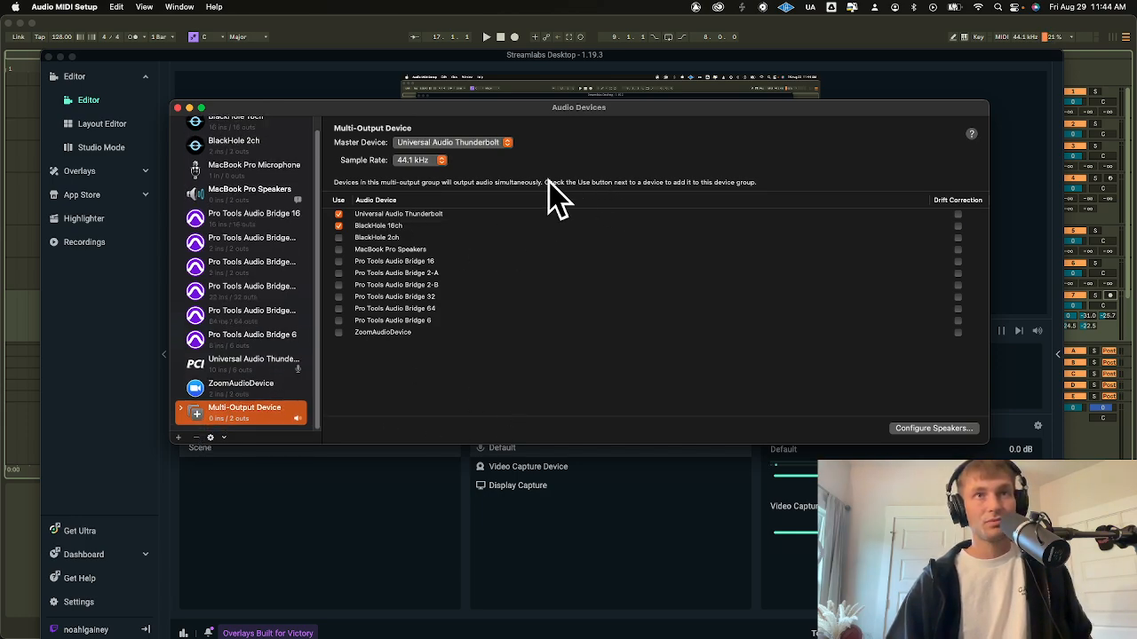
# - Close the Audio Devices window and return to Streamlabs Desktop
pyautogui.moveTo(554, 110); pyautogui.dragTo(542, 158)
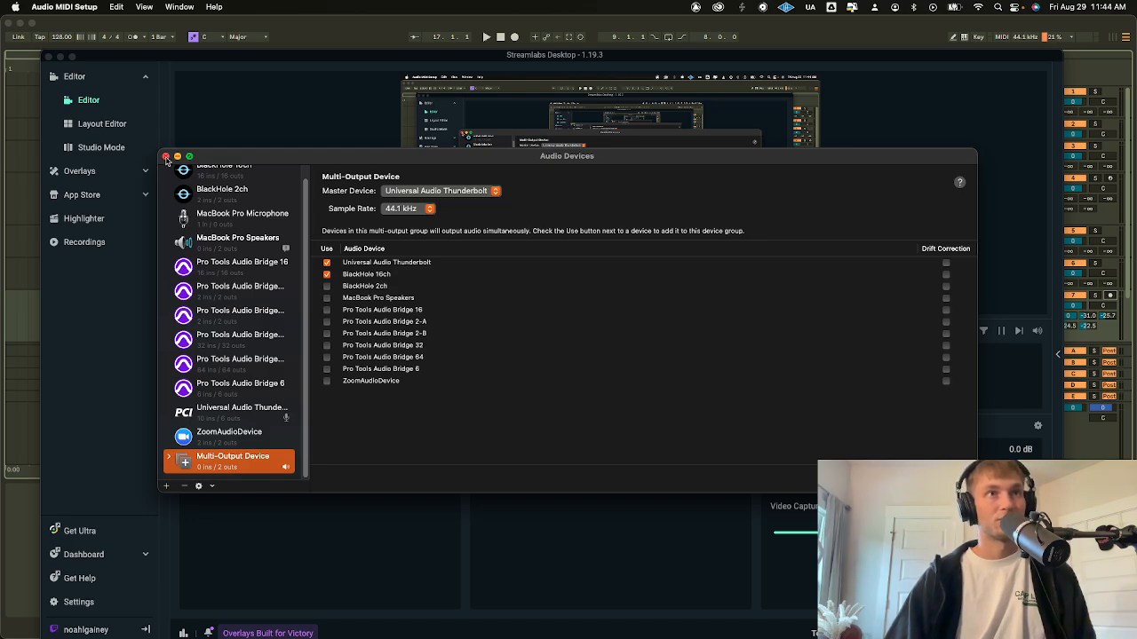
pyautogui.click(165, 156)
pyautogui.click(477, 59)
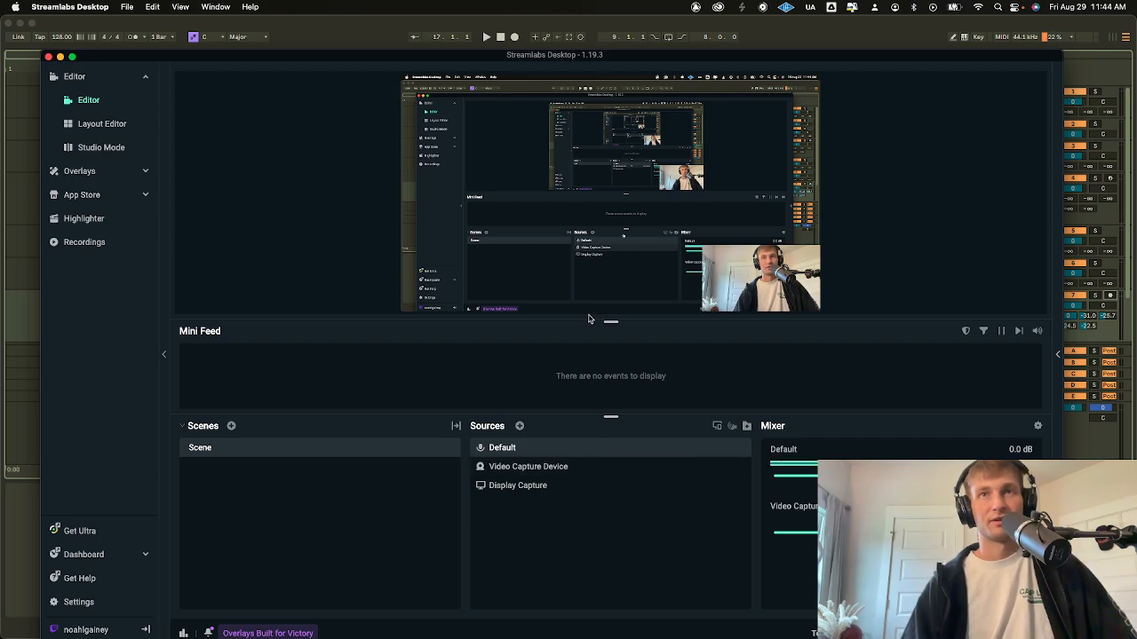
pyautogui.moveTo(504, 54)
pyautogui.mouseDown()
pyautogui.moveTo(497, 20)
pyautogui.moveTo(506, 35)
pyautogui.mouseUp()
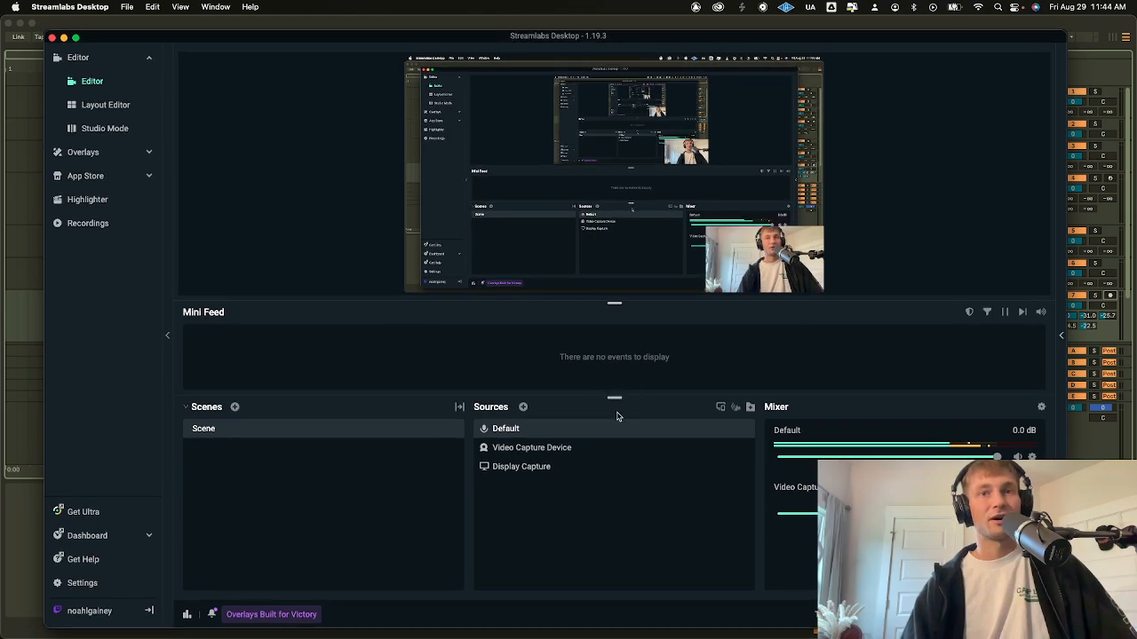
# - Add an Audio Input Capture to the scene using the existing Default source, and look over its advanced audio settings
pyautogui.click(523, 407)
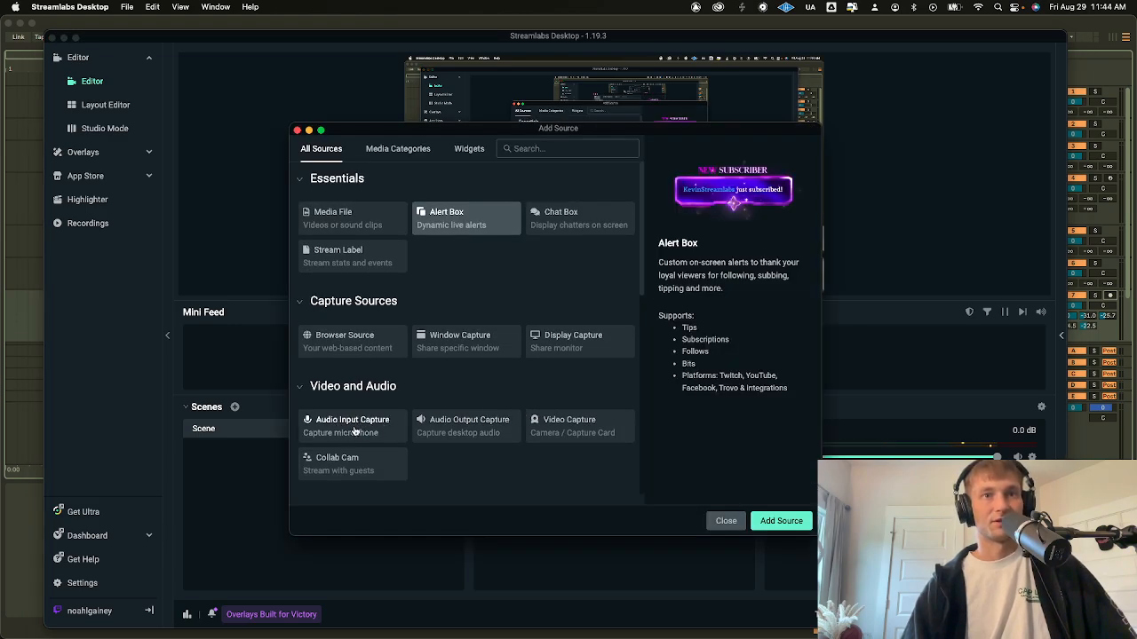
pyautogui.click(354, 430)
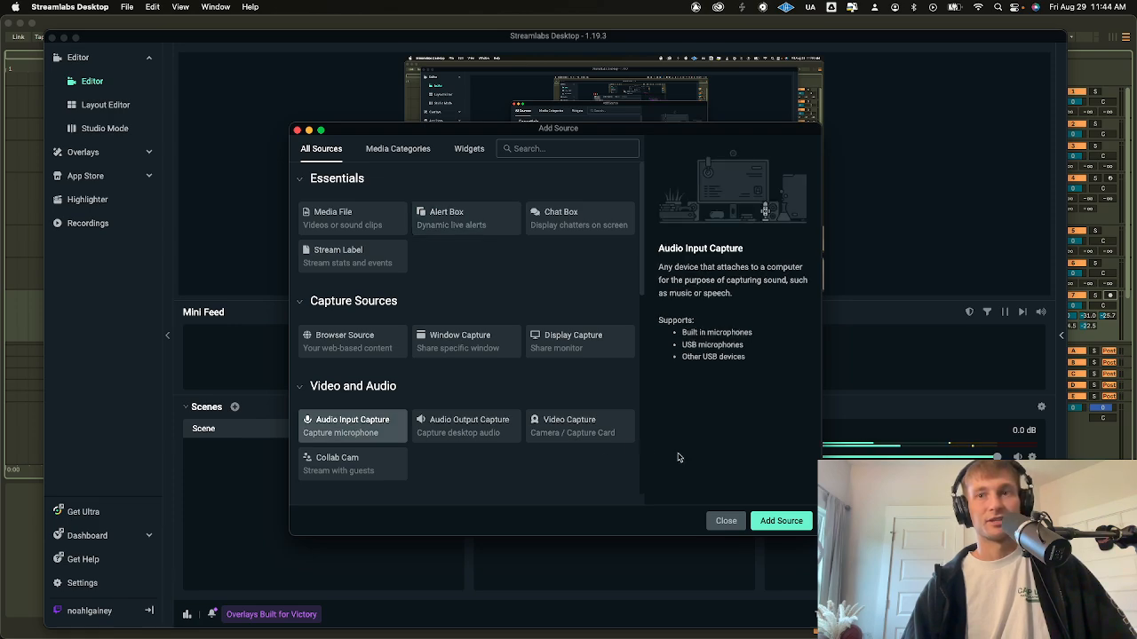
pyautogui.click(783, 521)
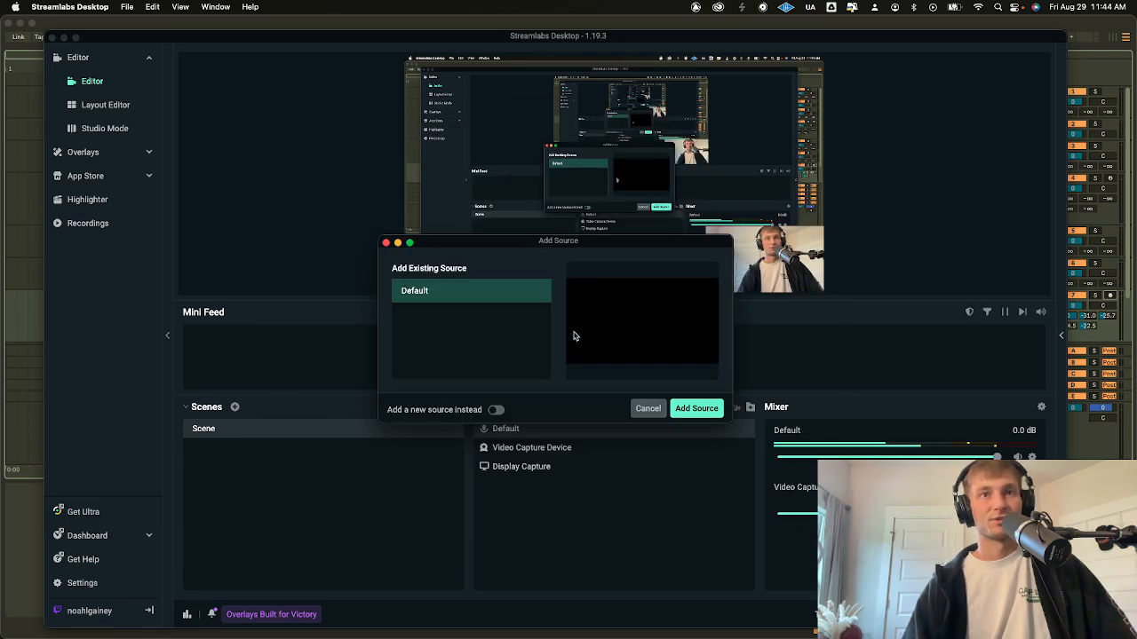
pyautogui.click(696, 410)
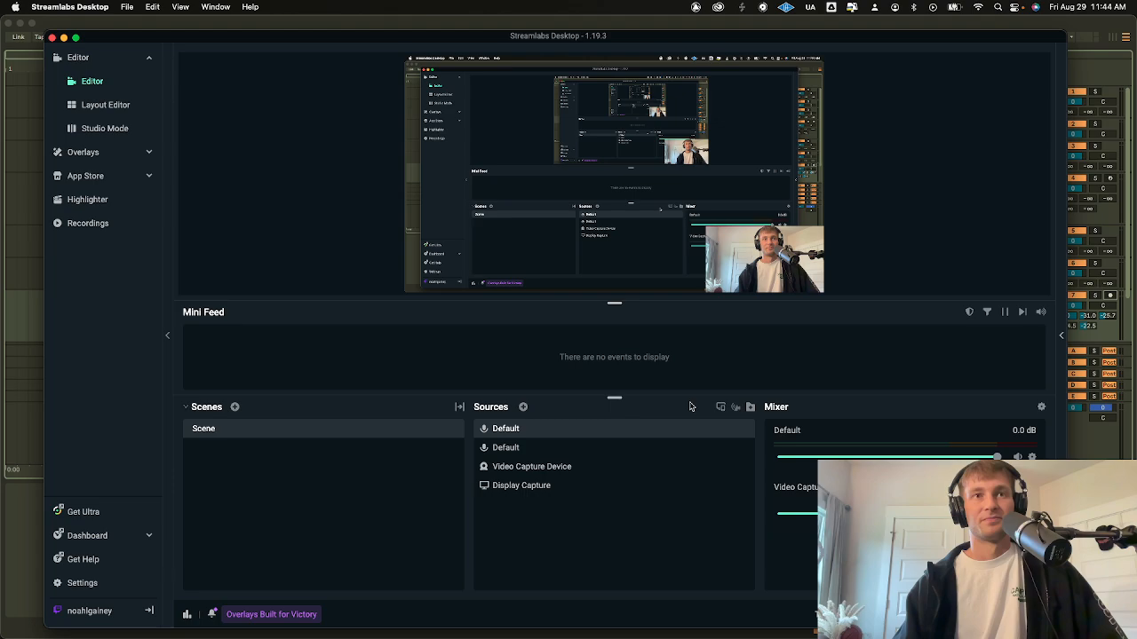
pyautogui.click(1031, 457)
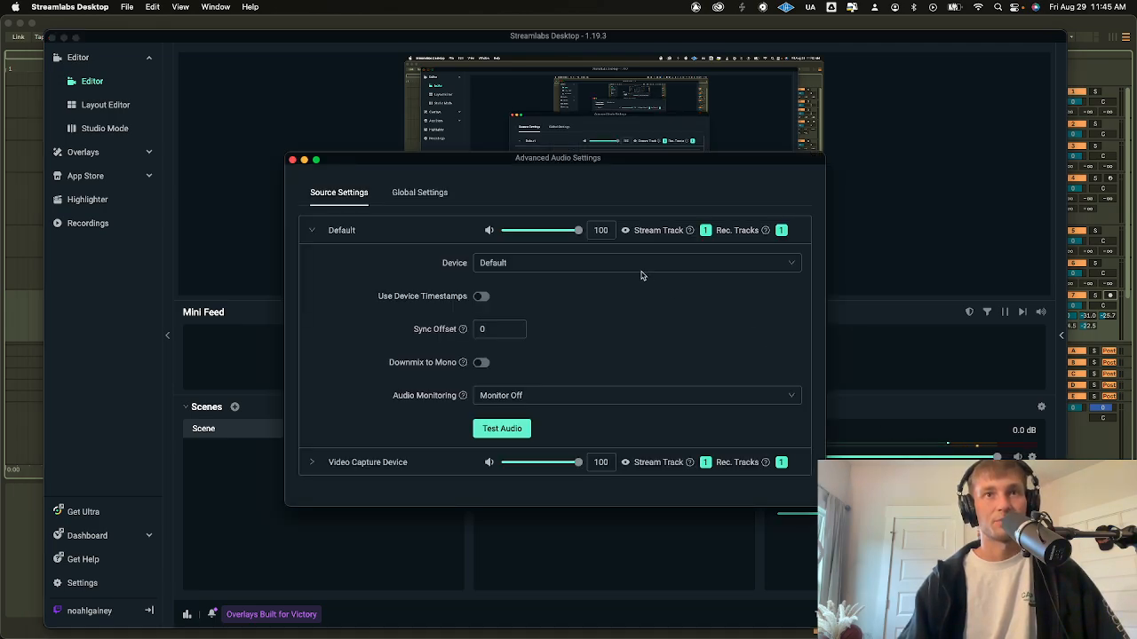
pyautogui.click(293, 161)
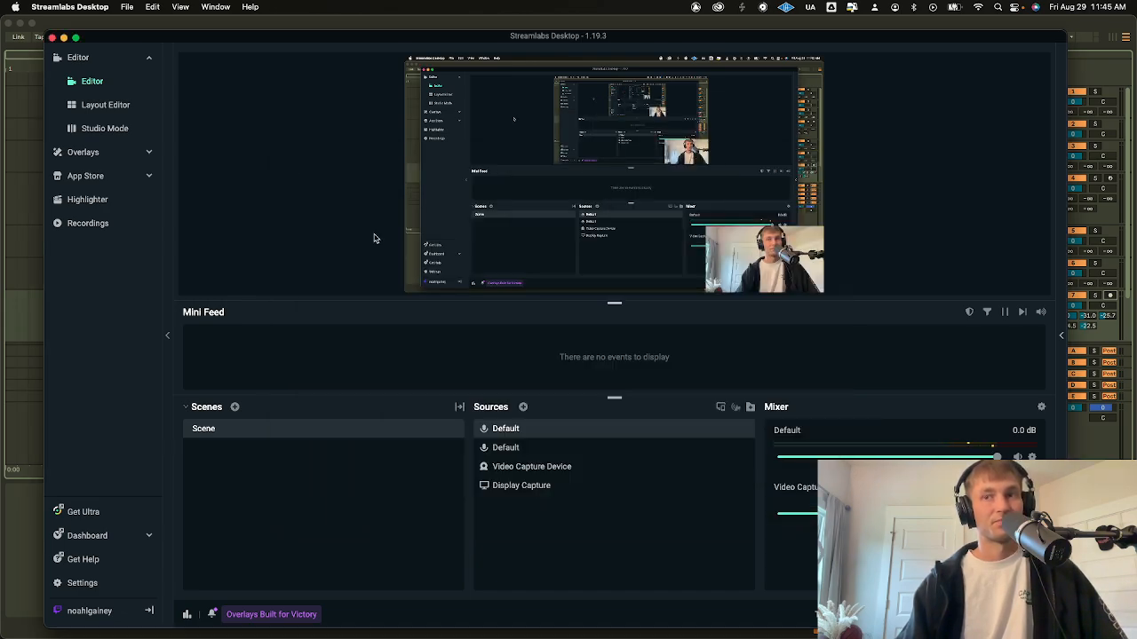
# - In the macOS Sound preferences, check the sound input device and select Multi-Output Device as the sound output
pyautogui.click(15, 7)
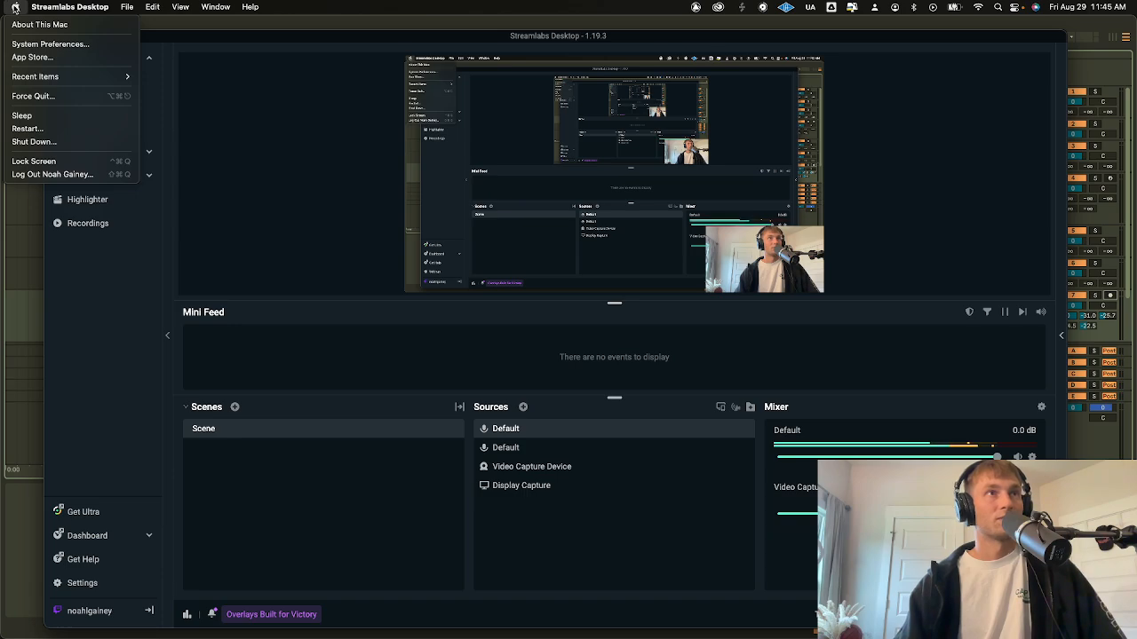
pyautogui.click(28, 45)
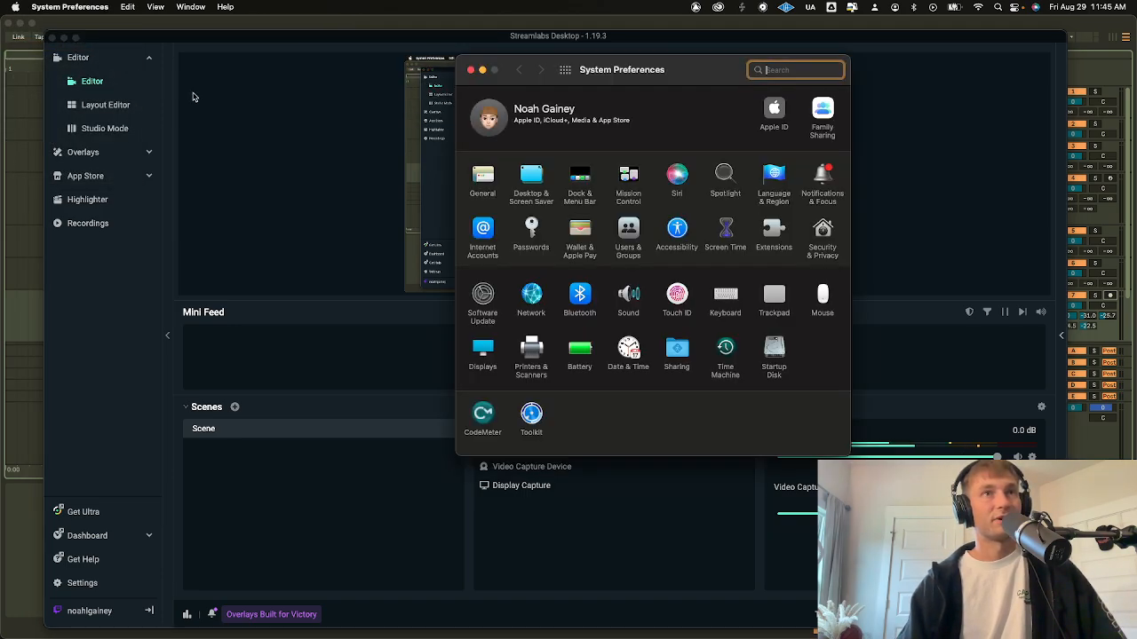
pyautogui.moveTo(685, 71); pyautogui.dragTo(335, 97)
pyautogui.click(281, 320)
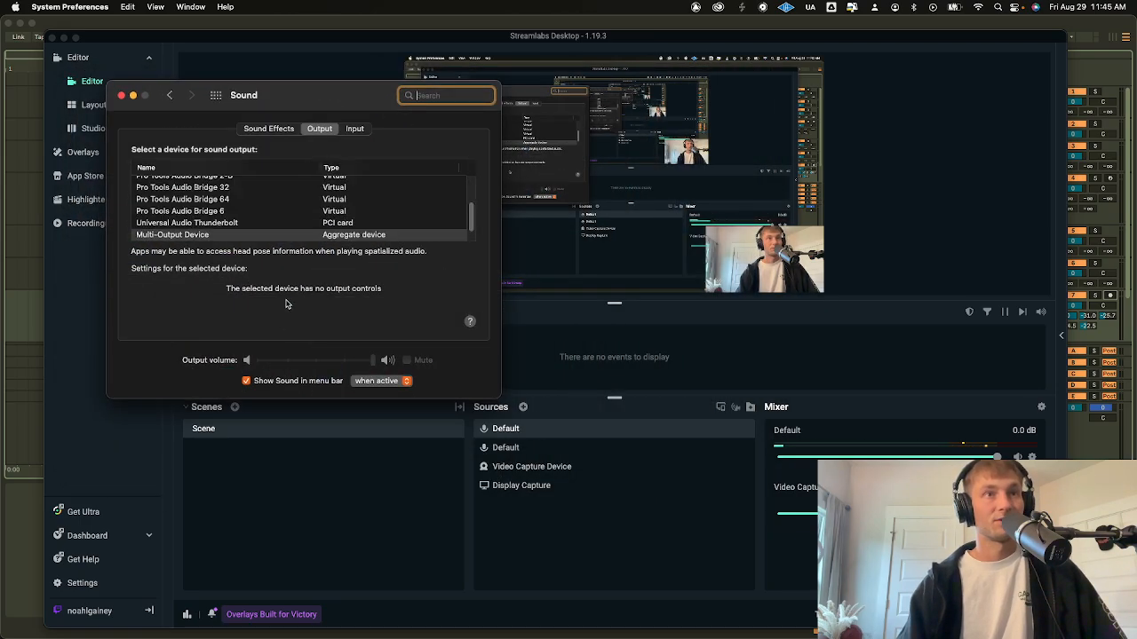
pyautogui.scroll(-2, 293, 204)
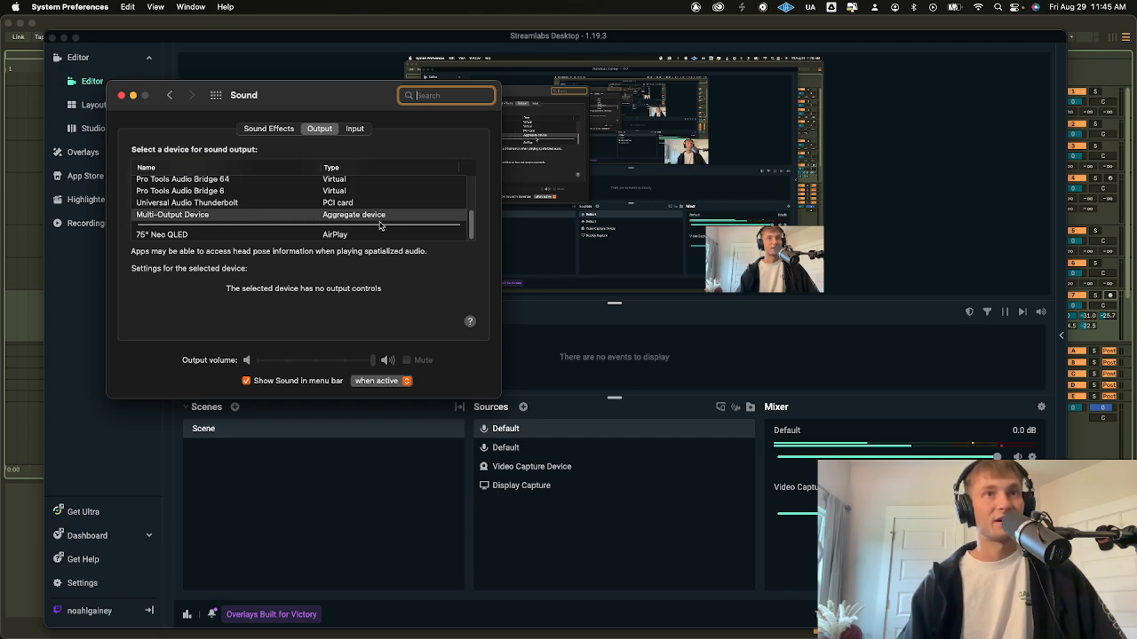
pyautogui.click(355, 130)
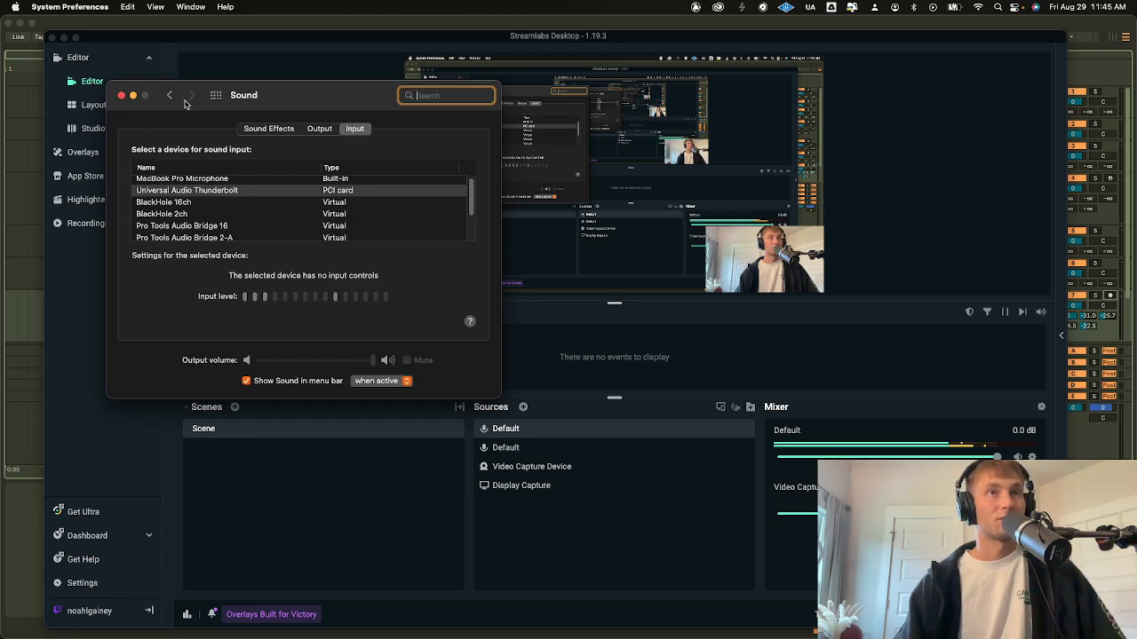
pyautogui.click(312, 131)
pyautogui.click(188, 215)
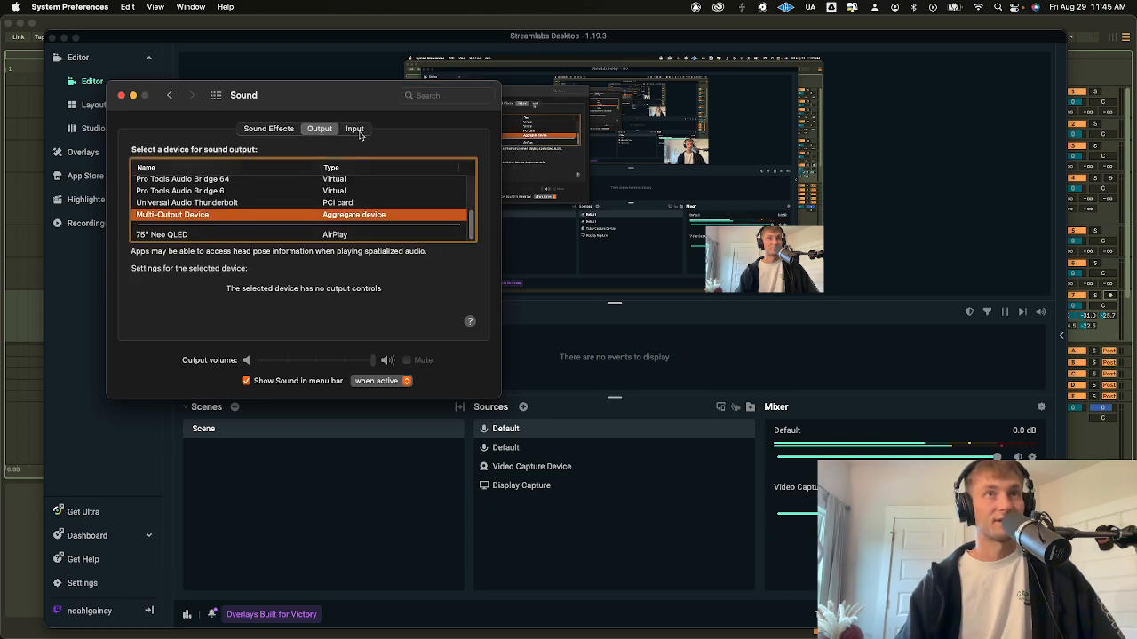
pyautogui.click(122, 96)
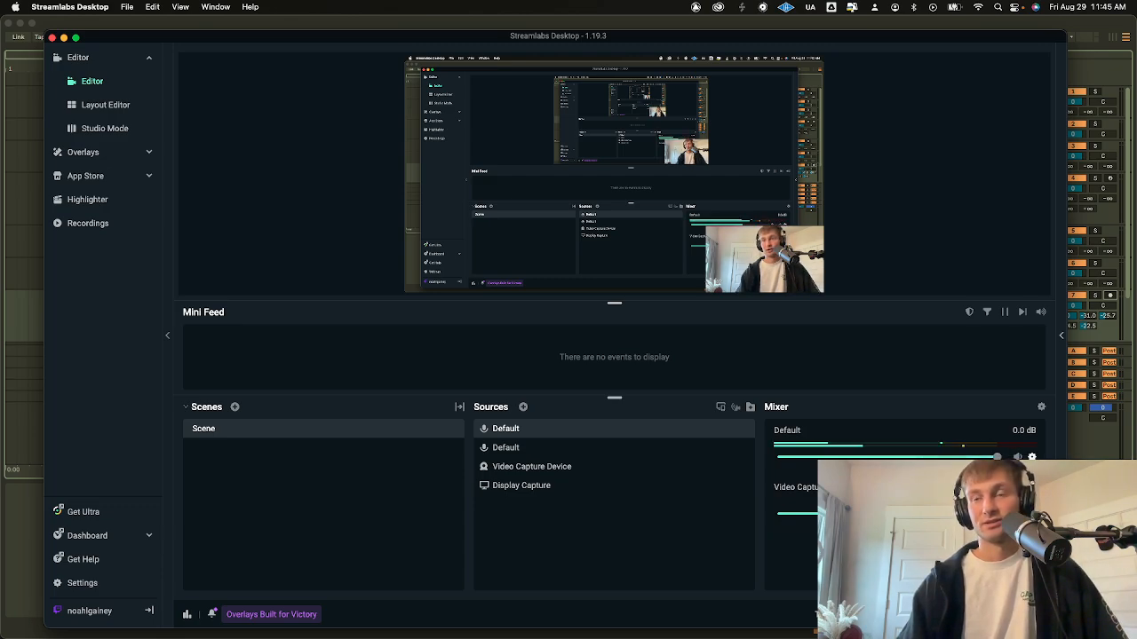
# - Set the Default source's device to Default in the Streamlabs advanced audio settings and close them
pyautogui.click(1032, 458)
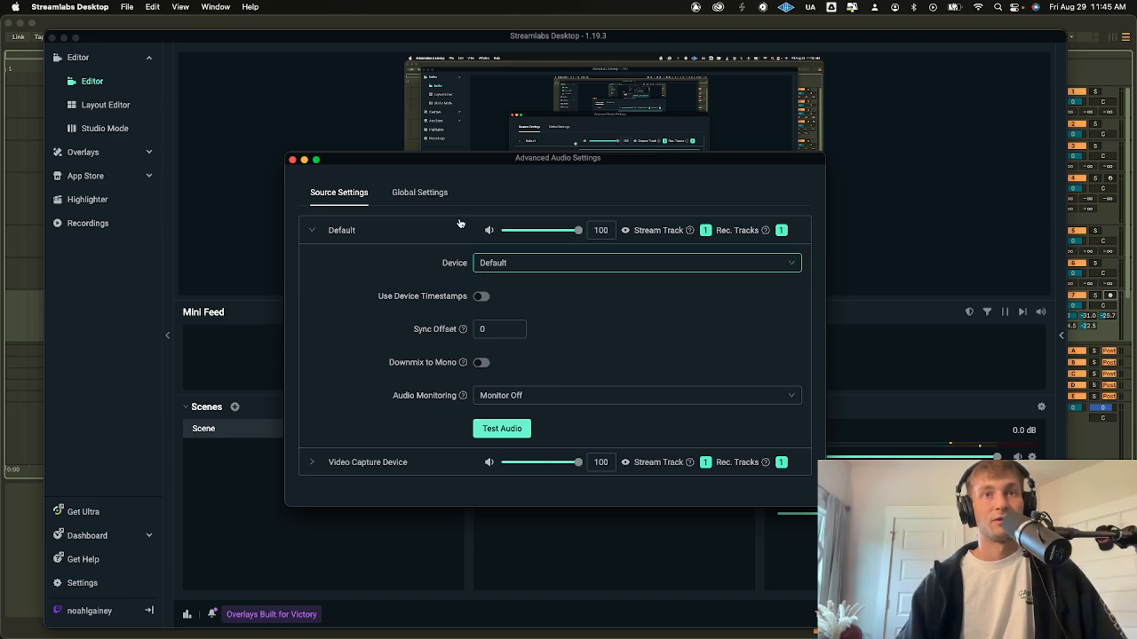
pyautogui.moveTo(465, 160); pyautogui.dragTo(416, 114)
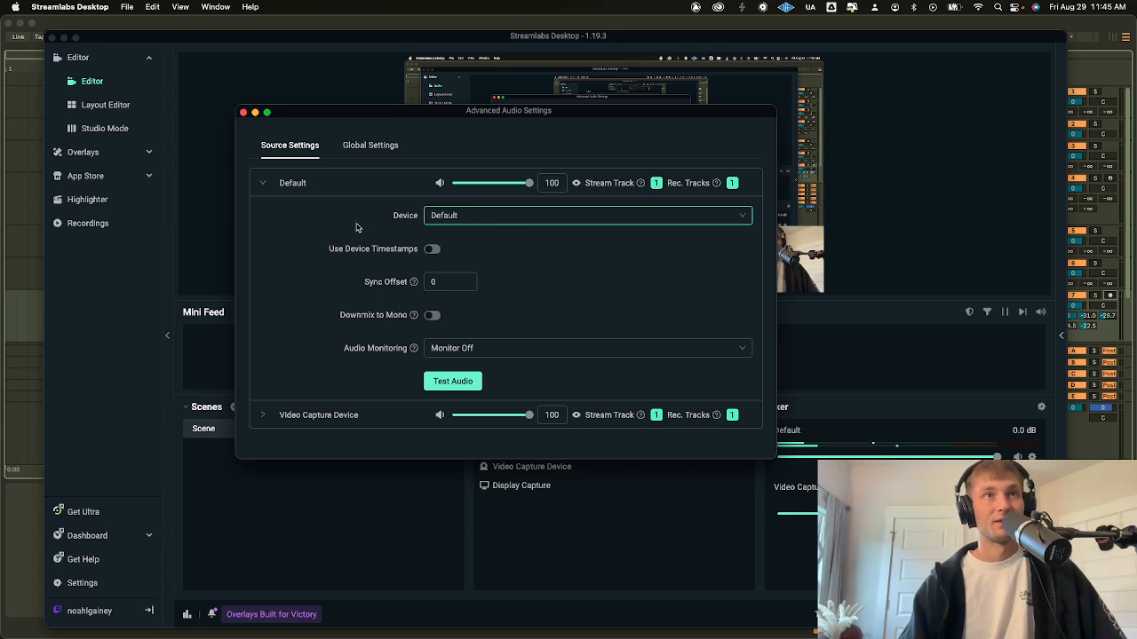
pyautogui.click(299, 187)
pyautogui.click(314, 192)
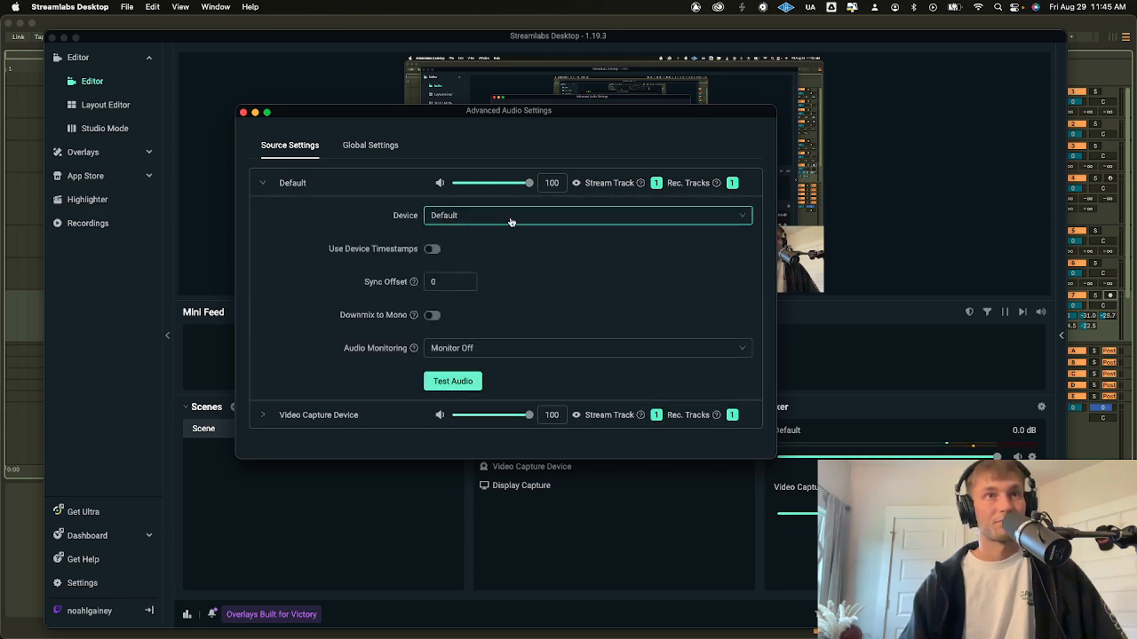
pyautogui.click(273, 181)
pyautogui.click(283, 186)
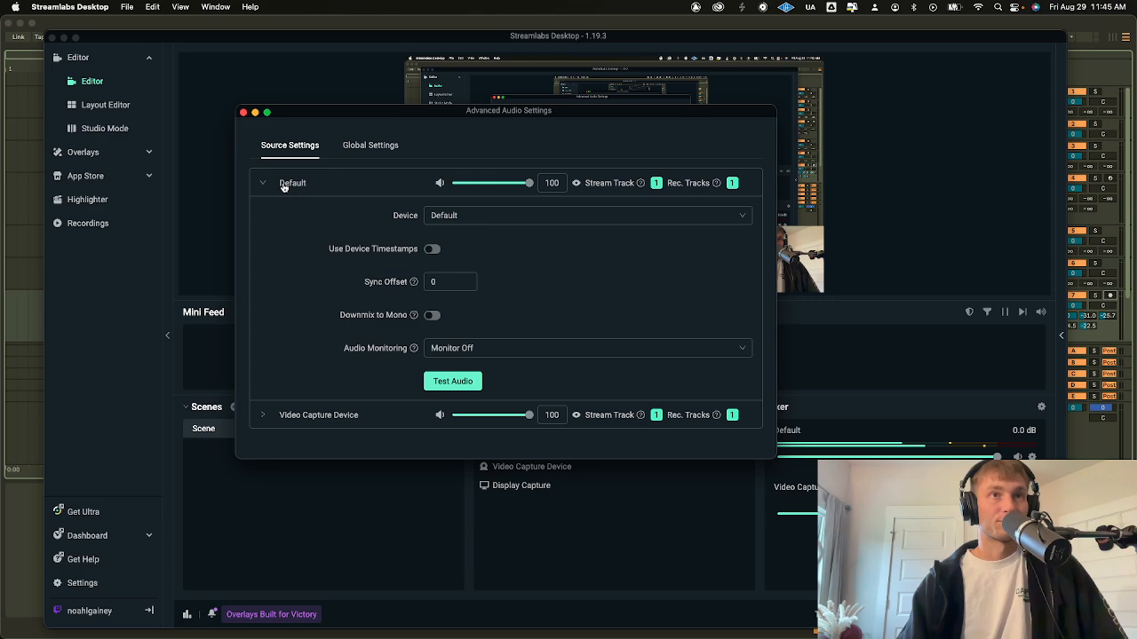
pyautogui.click(480, 214)
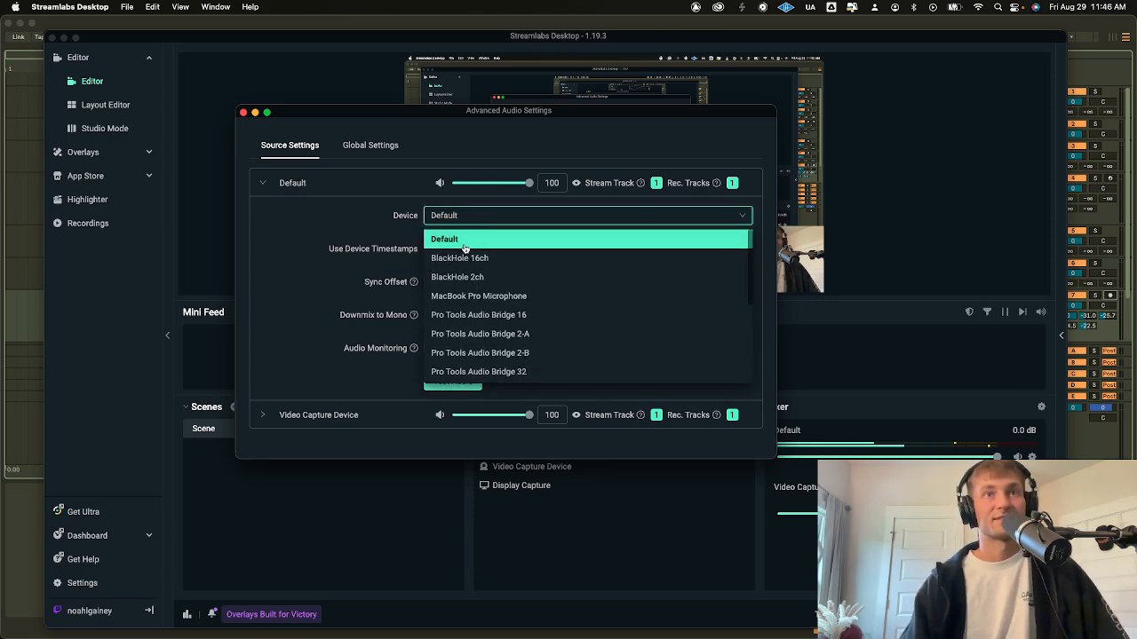
pyautogui.click(464, 245)
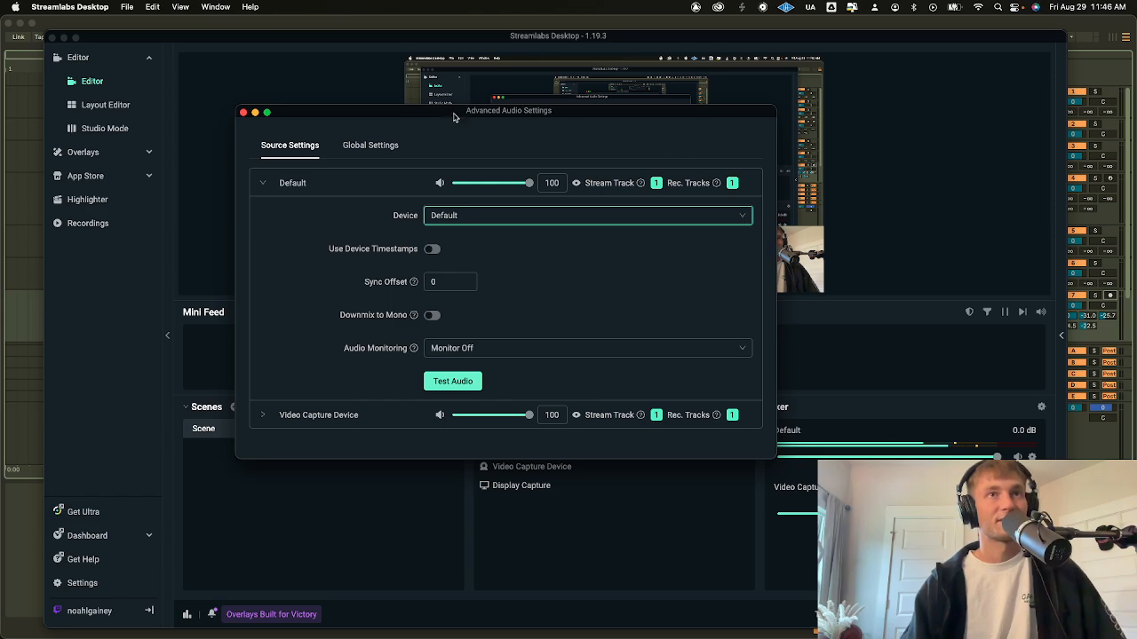
pyautogui.click(243, 113)
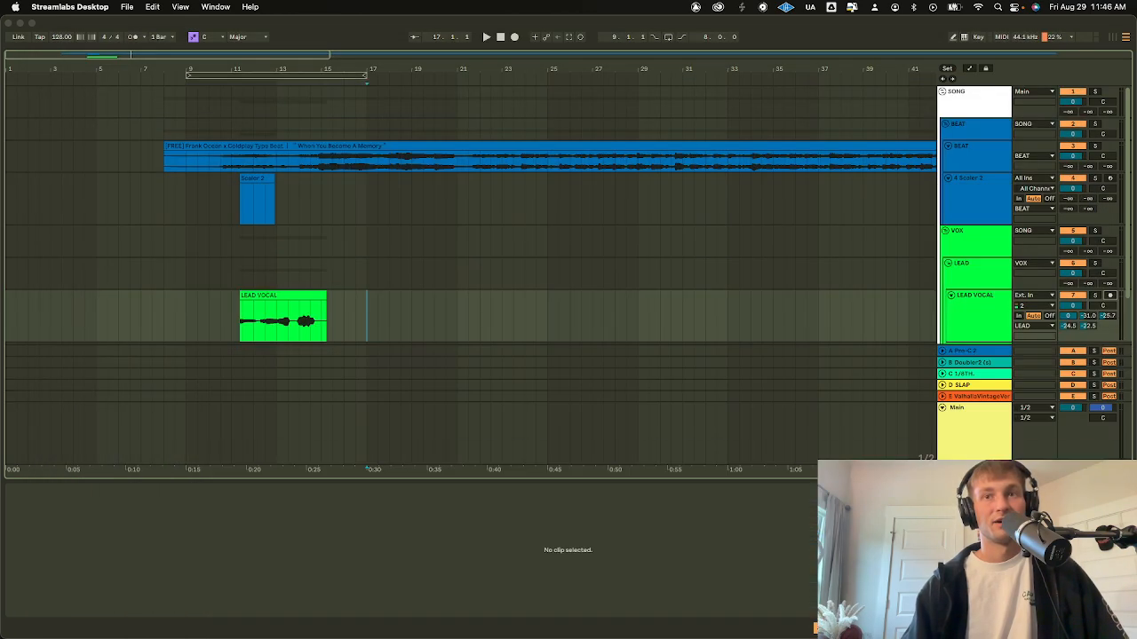
# - Switch to Ableton Live and delete the Scaler 2 and LEAD VOCAL clips below the beat
pyautogui.click(313, 201)
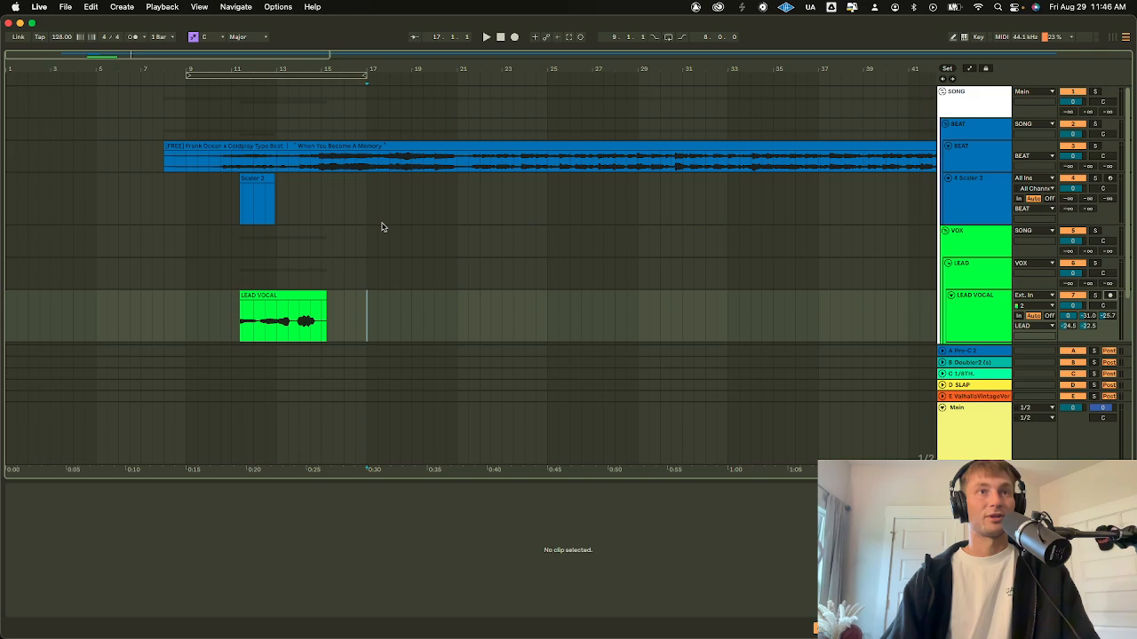
pyautogui.moveTo(373, 182); pyautogui.dragTo(193, 278)
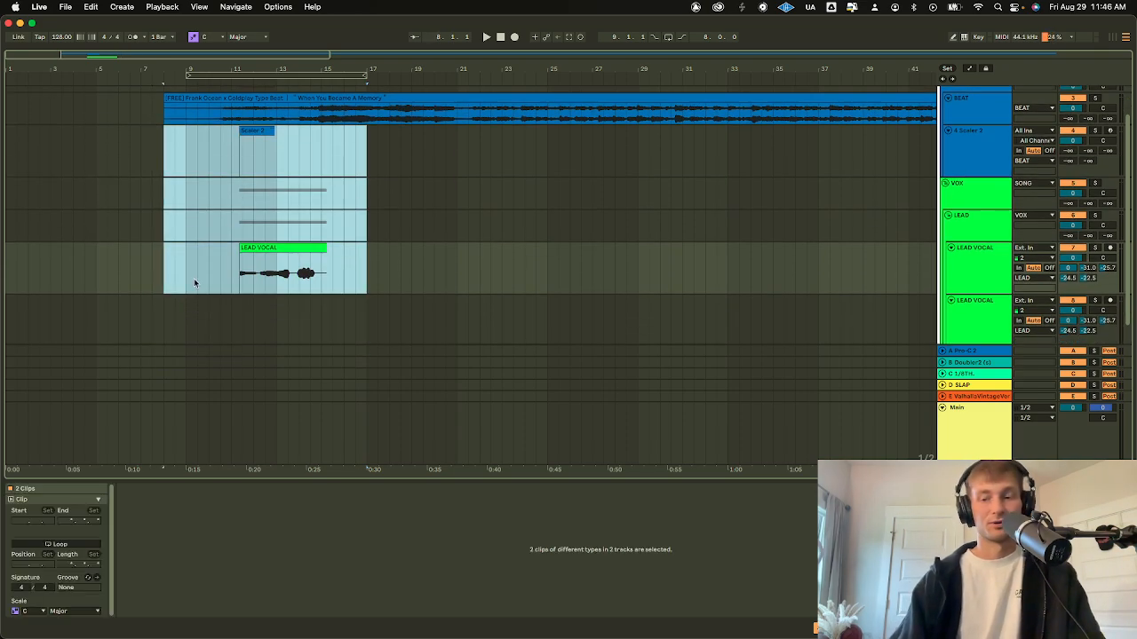
pyautogui.click(239, 101)
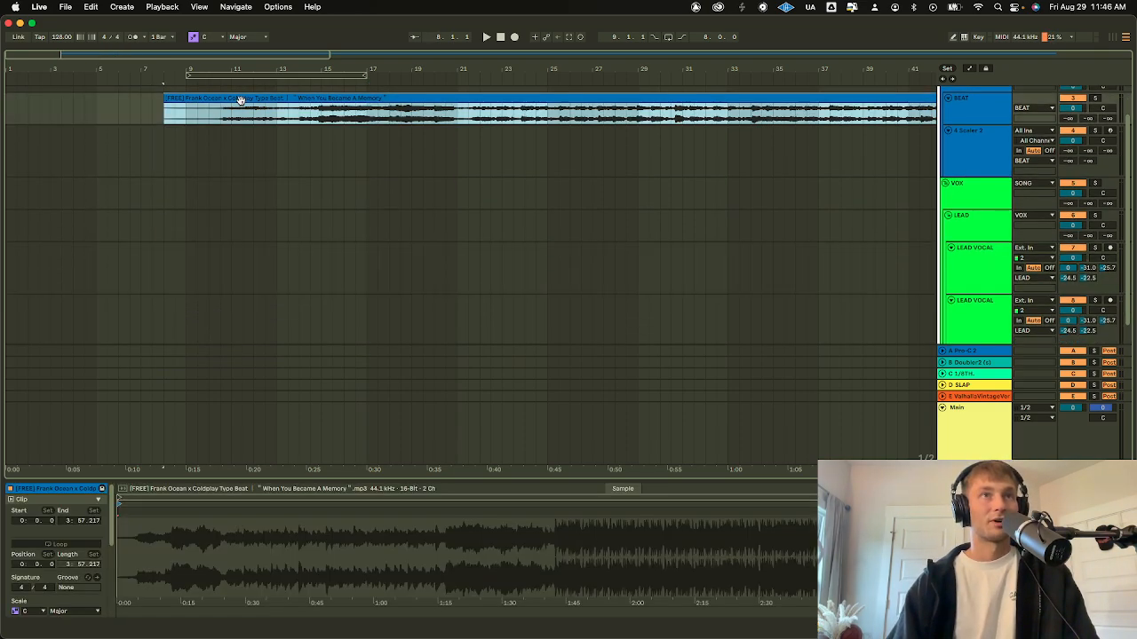
# - Record a test vocal take over the beat on the upper LEAD VOCAL track from about bar 8, and delete the recorded clip
pyautogui.click(175, 267)
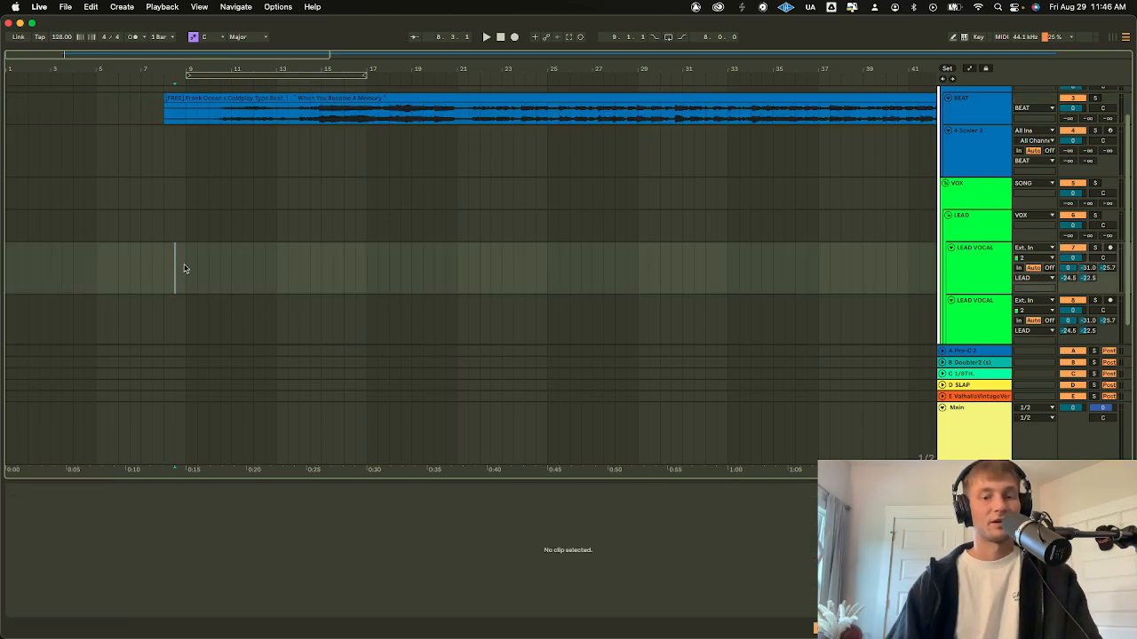
pyautogui.press('F9')
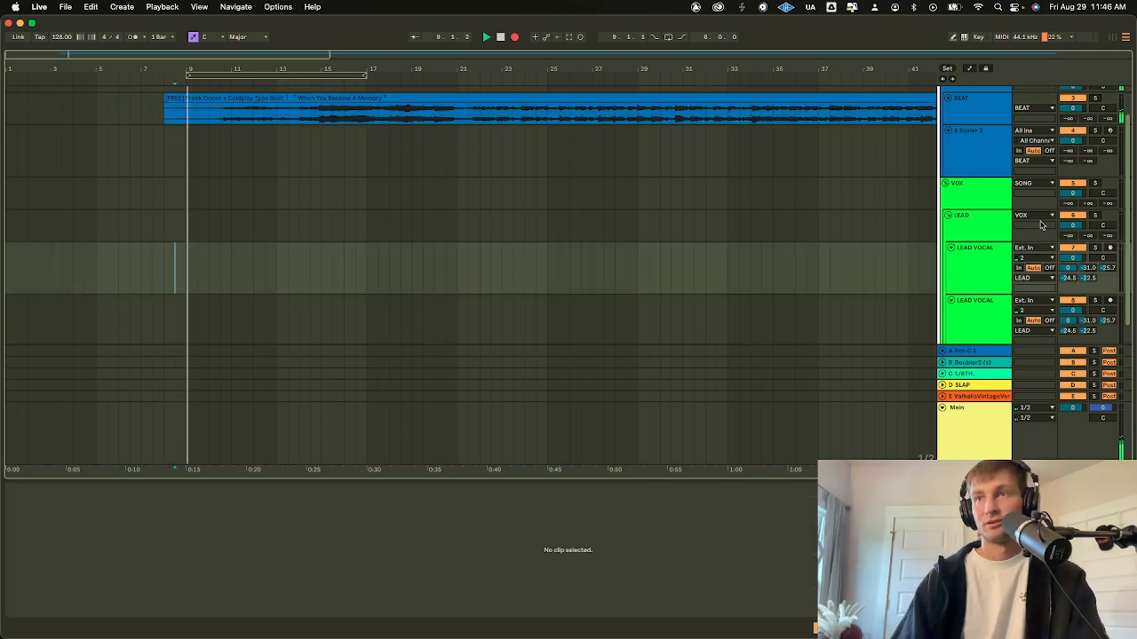
pyautogui.click(1109, 247)
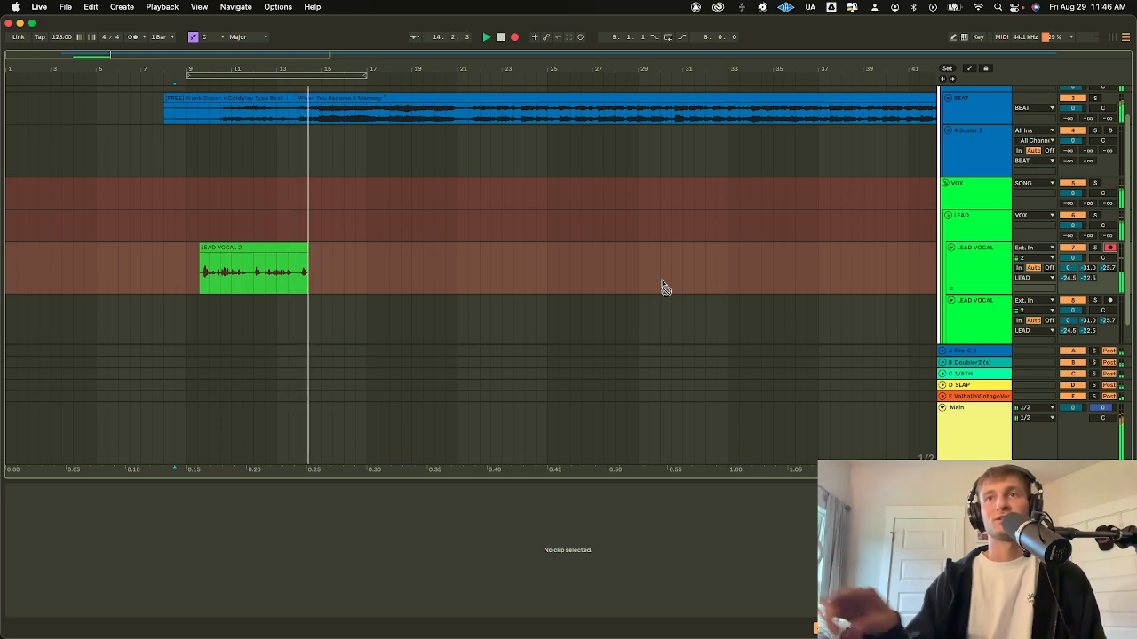
pyautogui.press('F9')
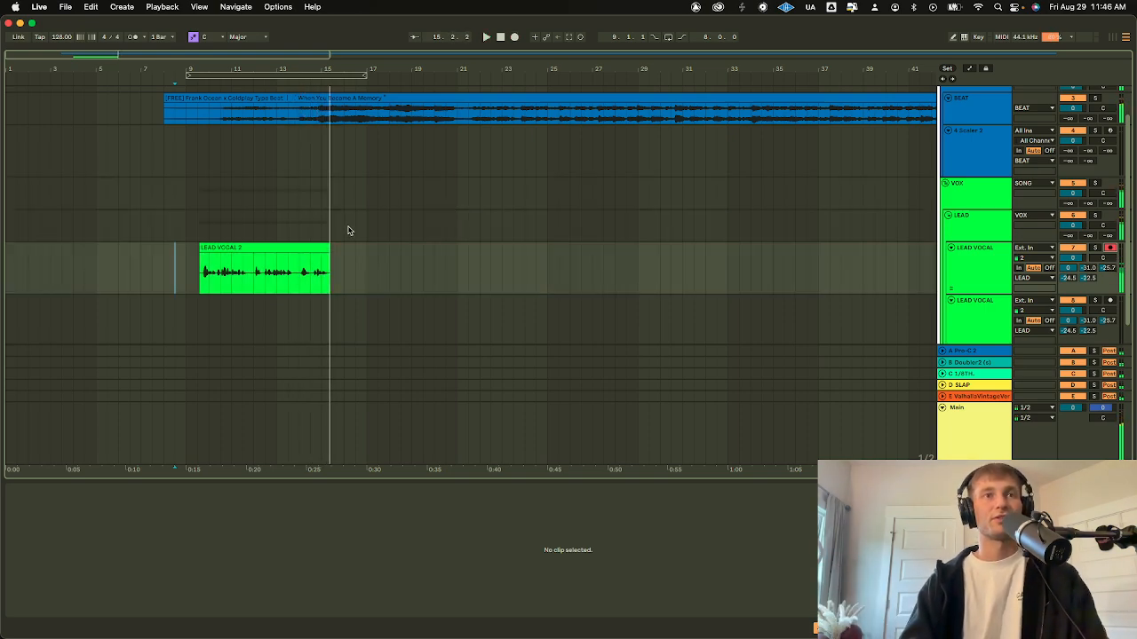
pyautogui.moveTo(350, 274); pyautogui.dragTo(177, 268)
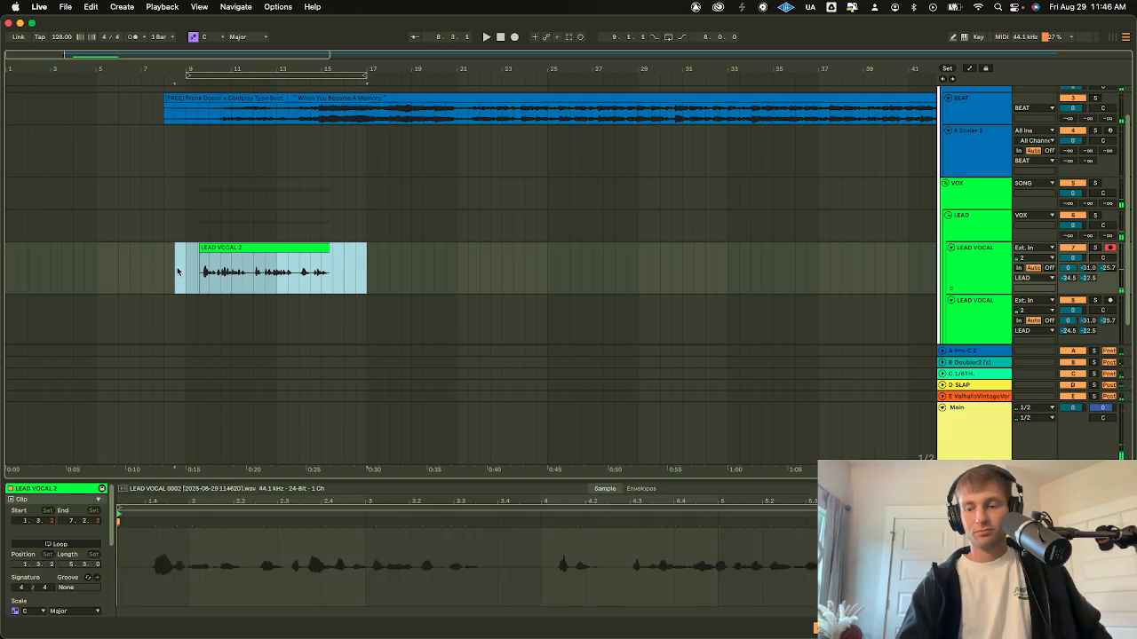
pyautogui.press('Delete')
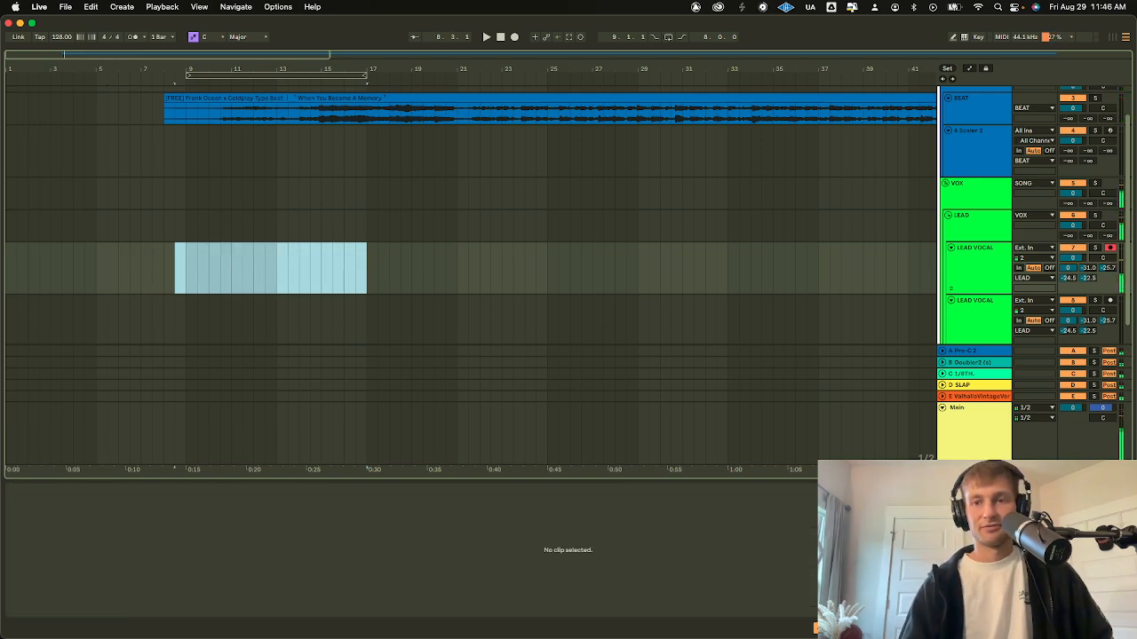
# - Check the Default source's level in the Streamlabs Desktop mixer and disarm the upper LEAD VOCAL track in Ableton Live
pyautogui.moveTo(494, 637); pyautogui.dragTo(516, 32)
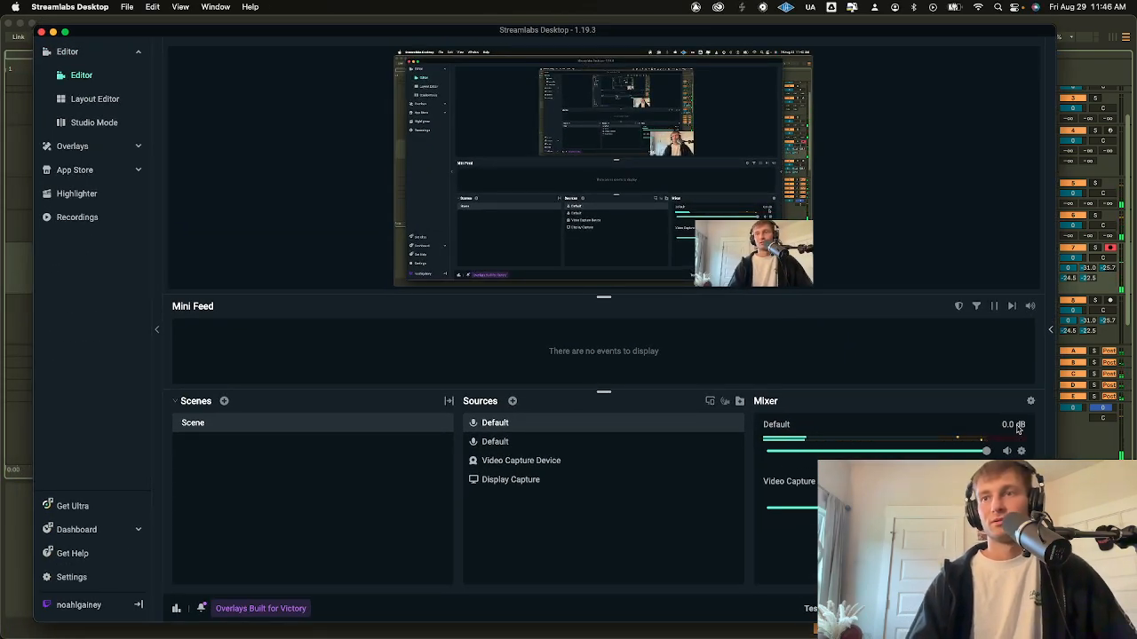
pyautogui.click(1099, 252)
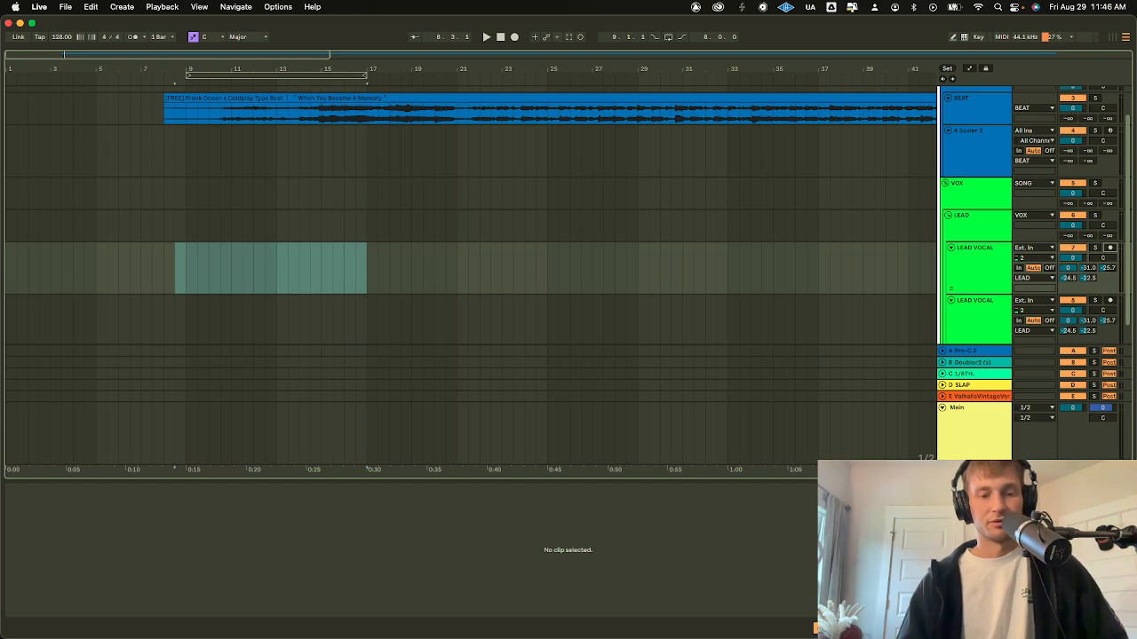
pyautogui.press('super+Tab')
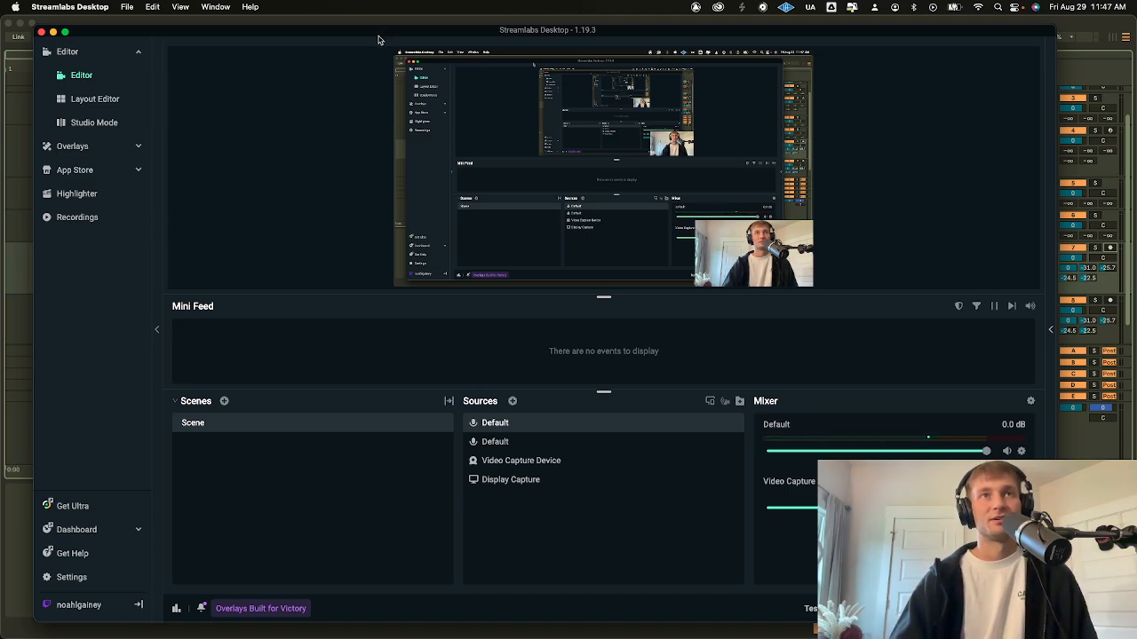
pyautogui.moveTo(380, 31); pyautogui.dragTo(391, 638)
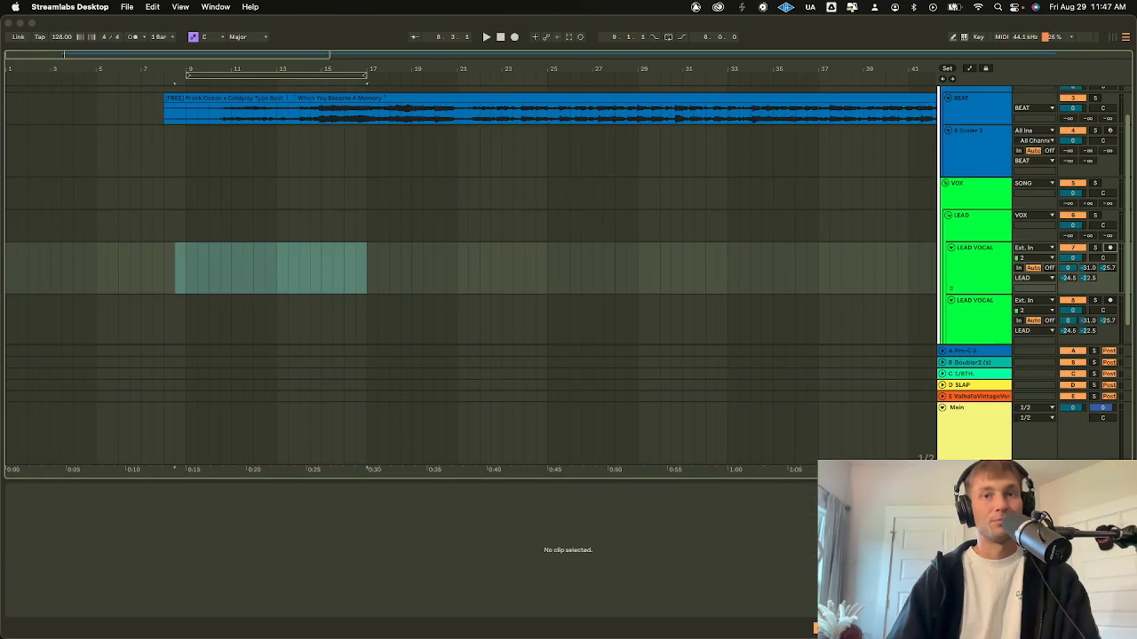
# - Play the beat in Ableton Live from about bar 14, stop it, and return to Streamlabs Desktop
pyautogui.click(287, 247)
pyautogui.click(311, 271)
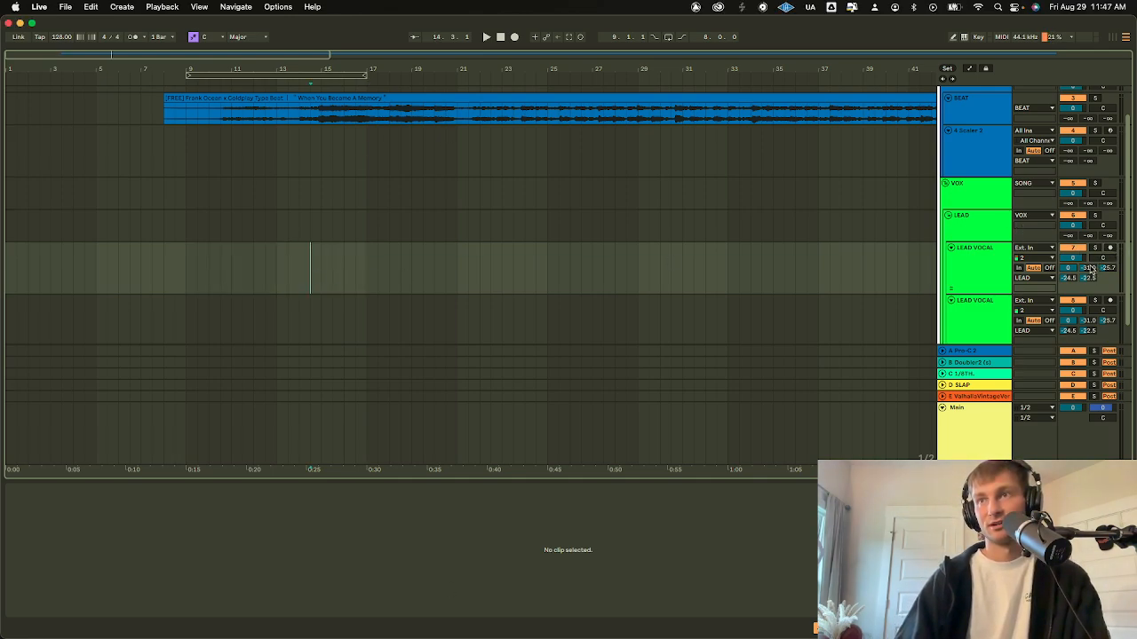
pyautogui.press('space')
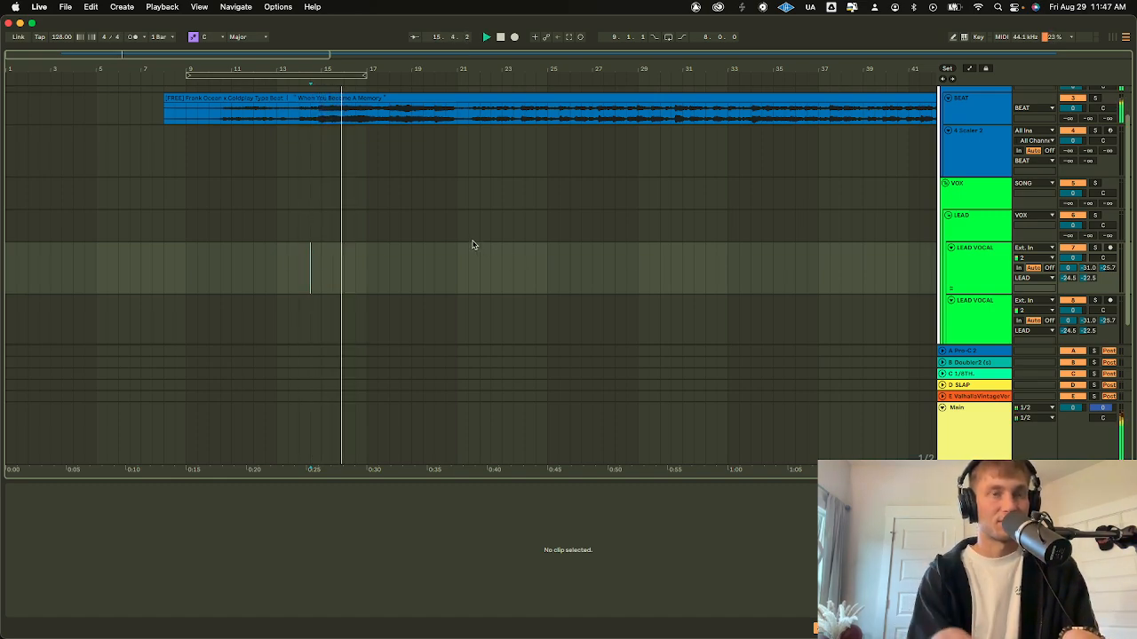
pyautogui.press('space')
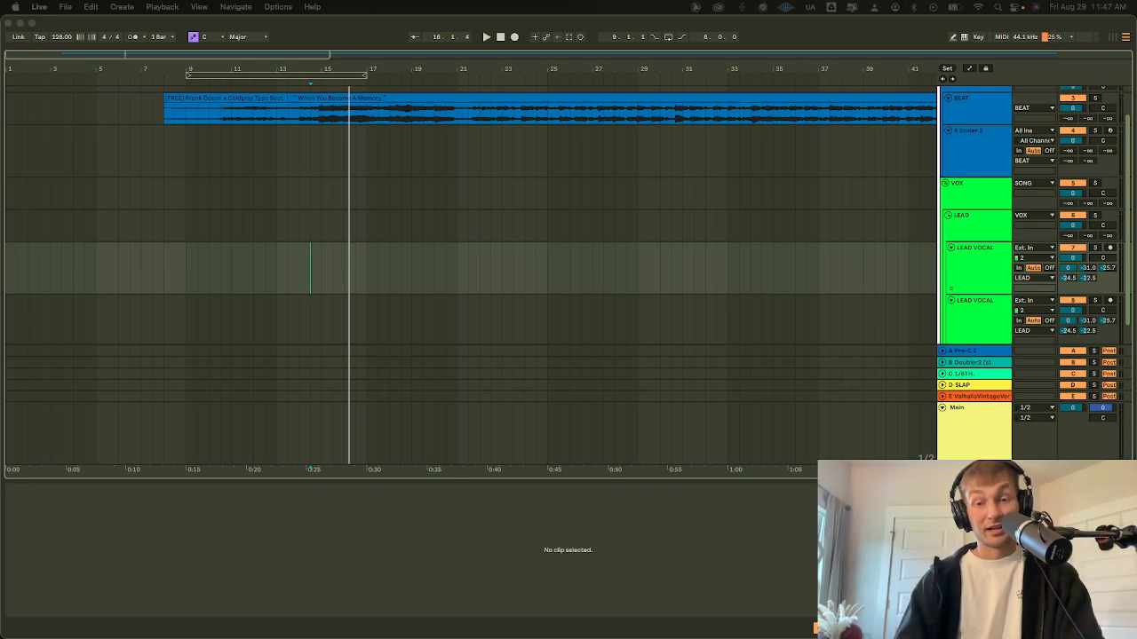
pyautogui.moveTo(638, 638); pyautogui.dragTo(669, 28)
pyautogui.click(668, 28)
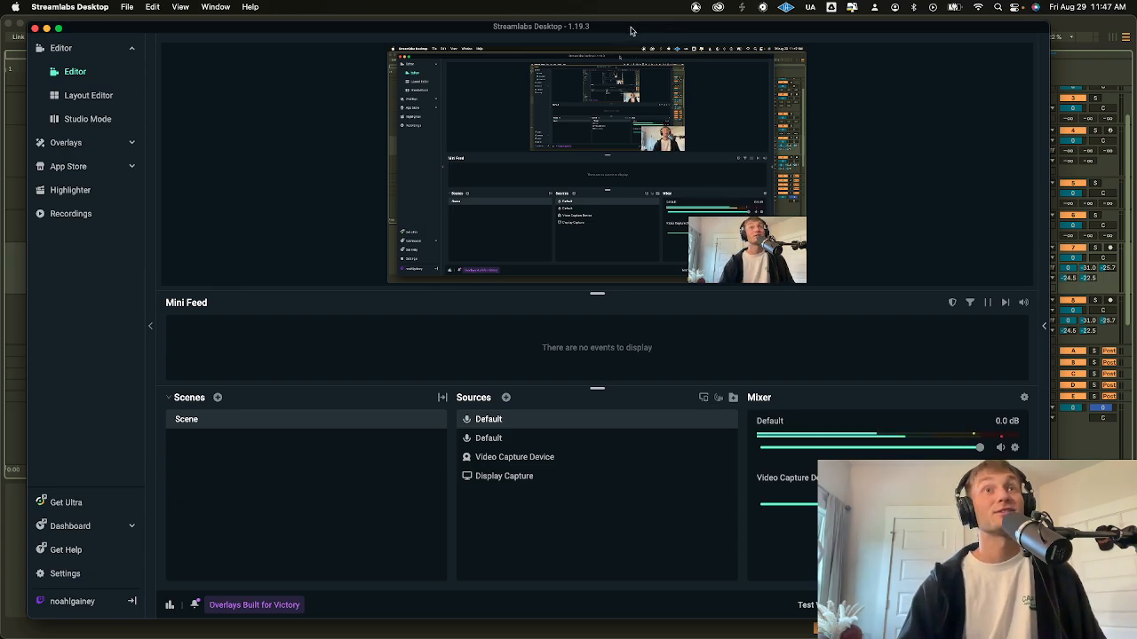
pyautogui.moveTo(633, 29); pyautogui.dragTo(651, 24)
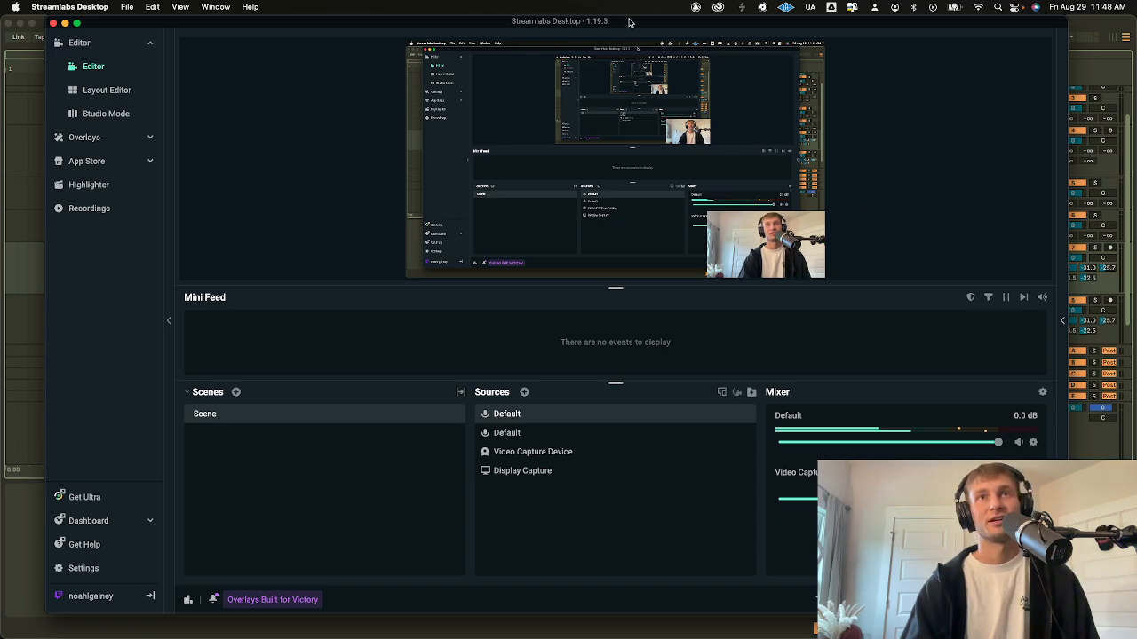
pyautogui.moveTo(629, 23); pyautogui.dragTo(700, 402)
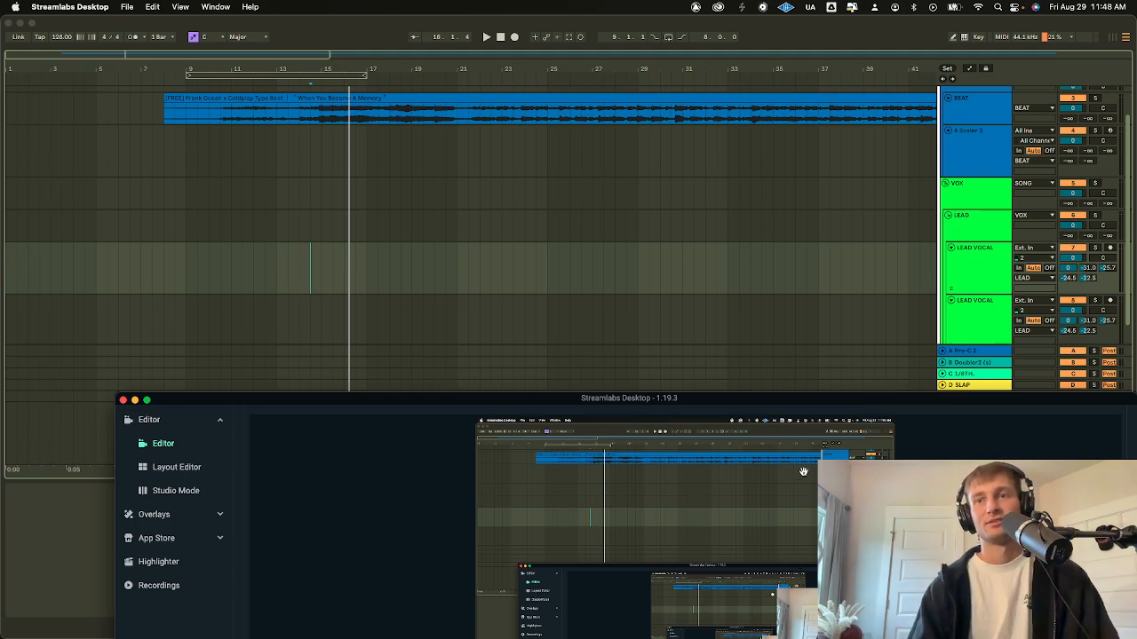
pyautogui.moveTo(761, 400); pyautogui.dragTo(708, 26)
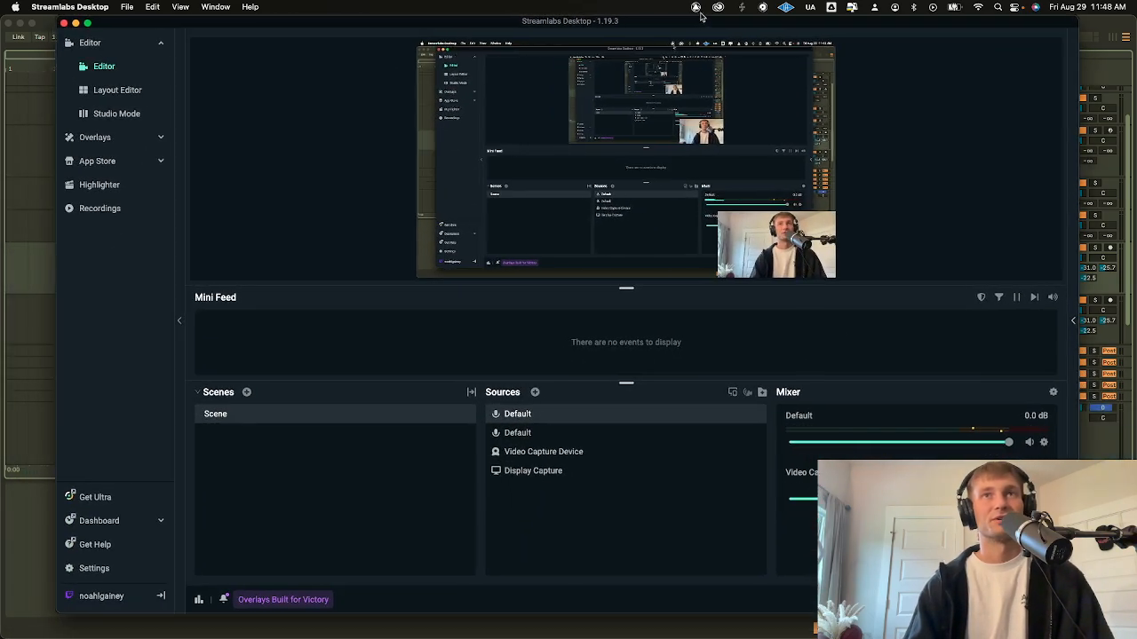